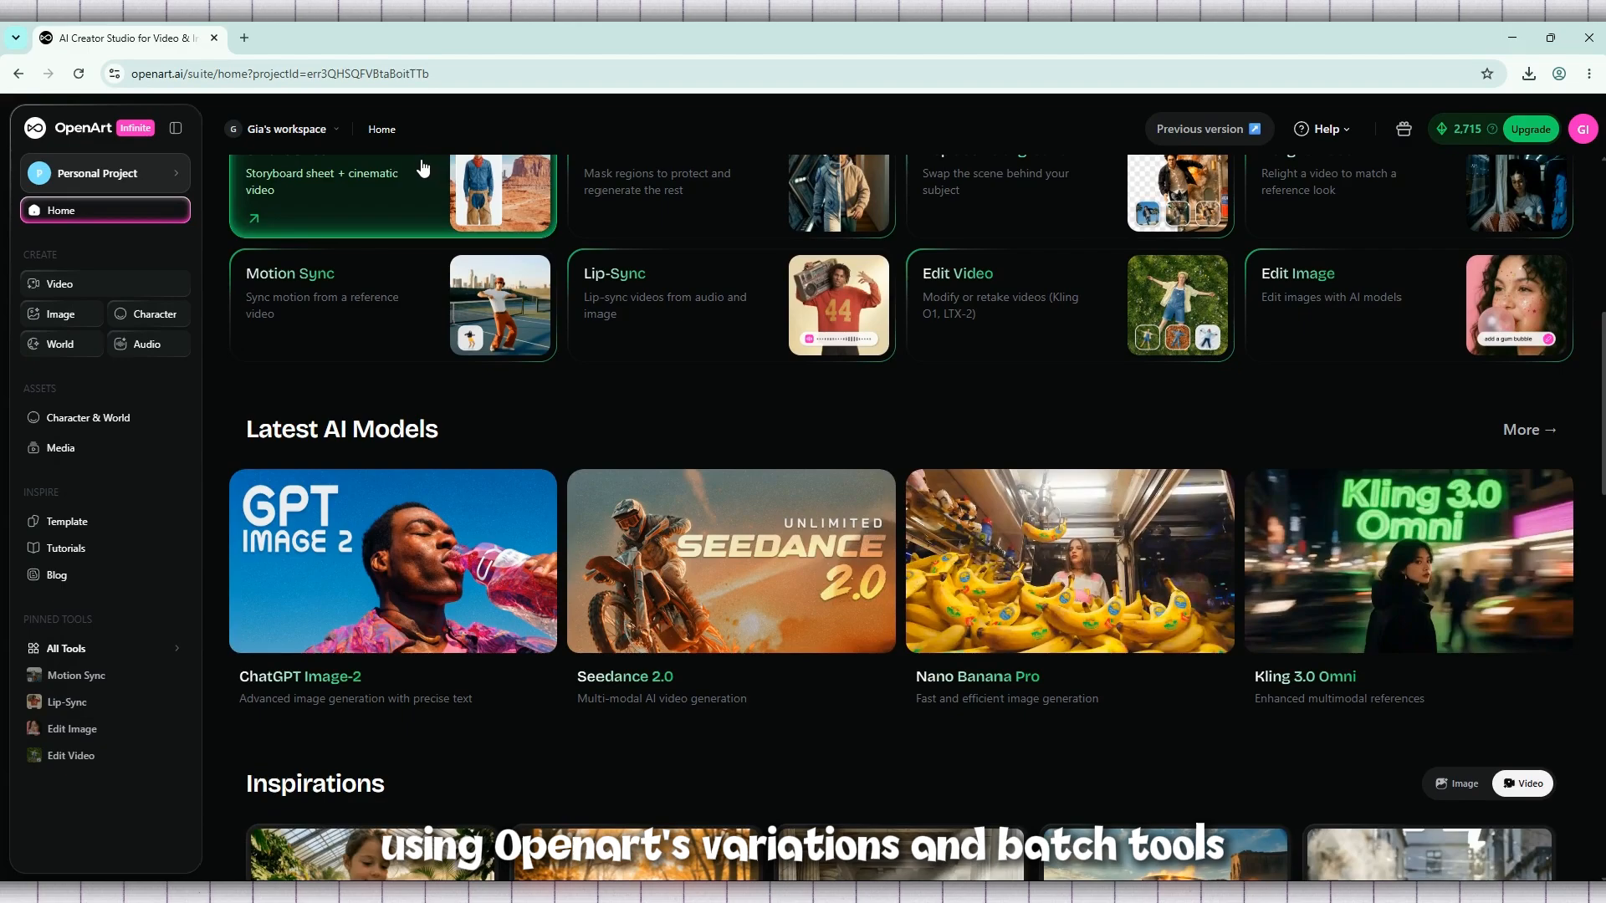
Step: Open the image creation workspace and switch it to Image Variations mode
{"action": "scroll", "coordinate": [958, 449], "scroll_direction": "down", "scroll_amount": 1}
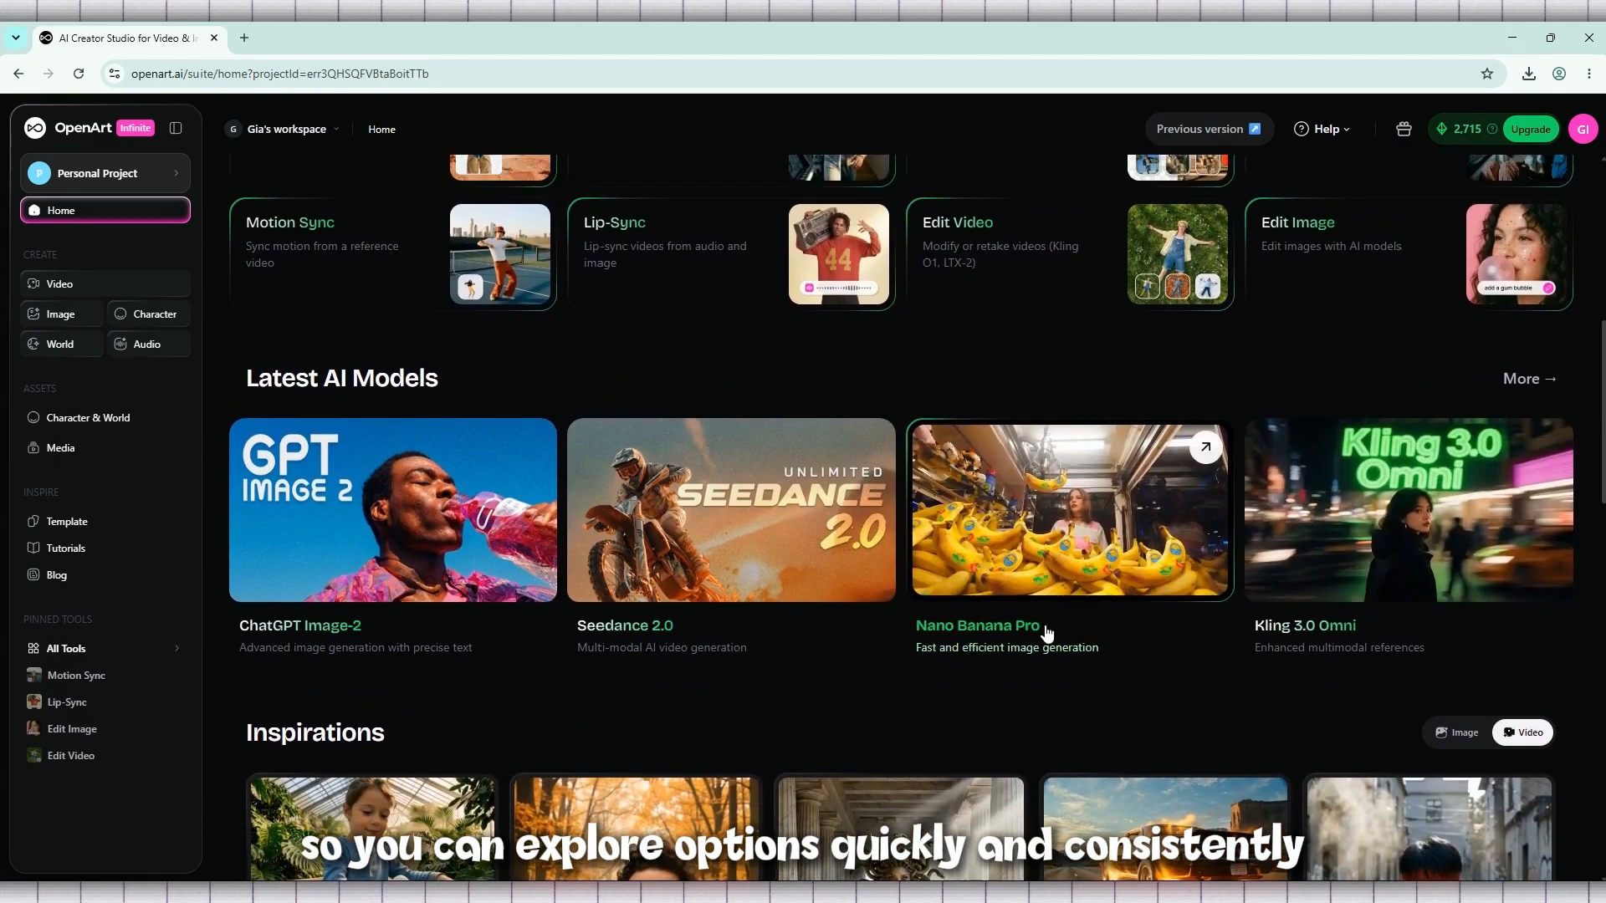
{"action": "scroll", "coordinate": [1046, 632], "scroll_direction": "up", "scroll_amount": 8}
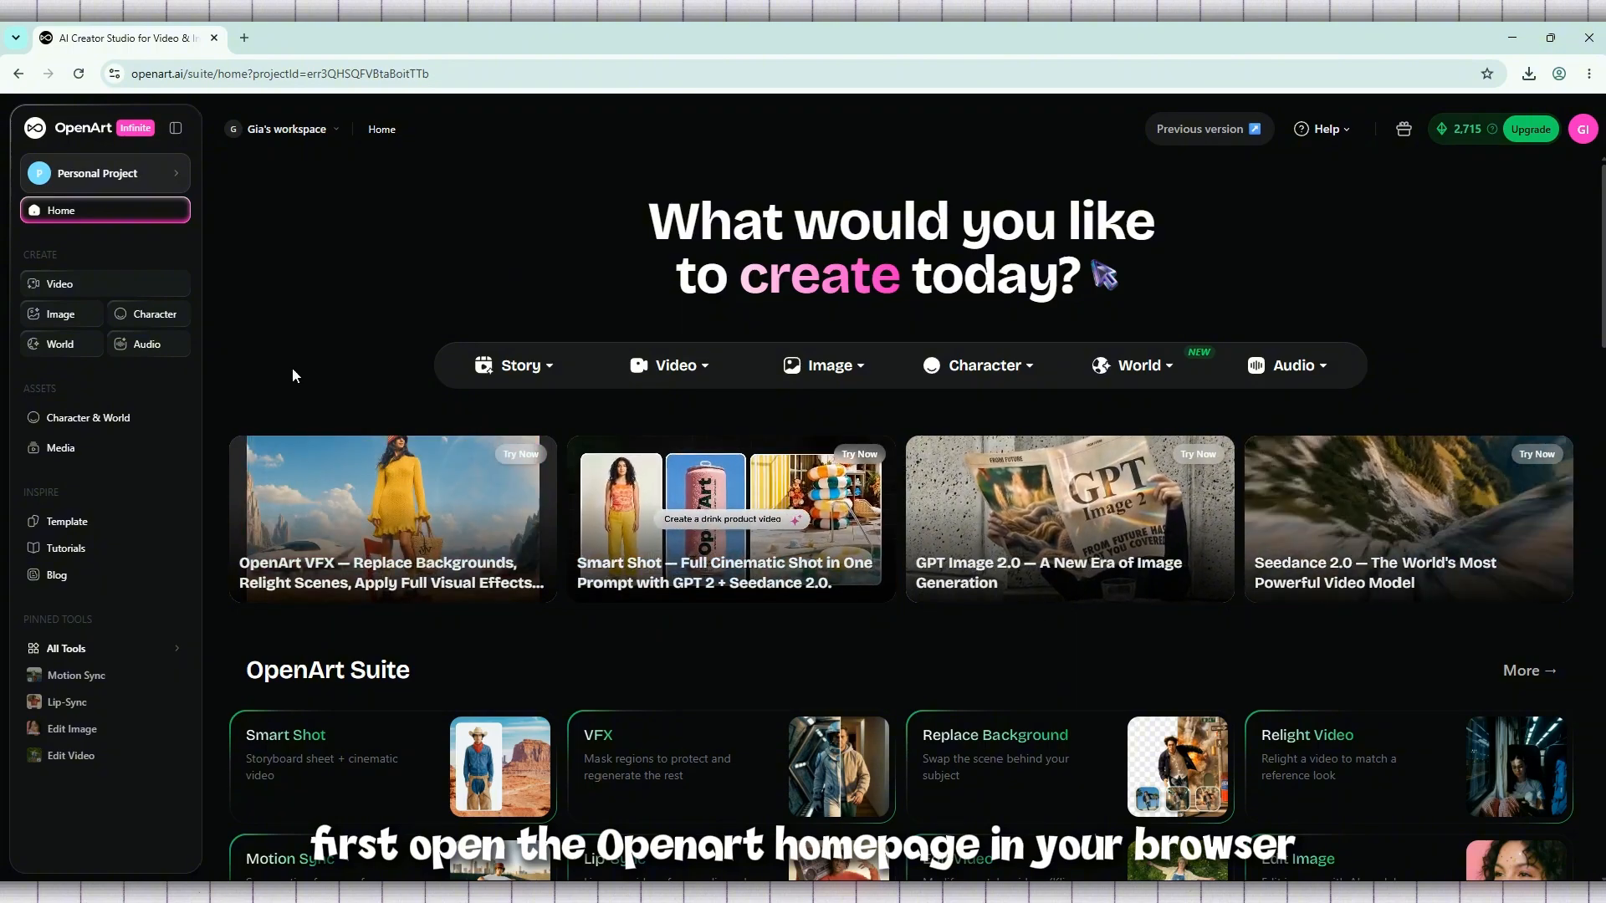
{"action": "mouse_move", "coordinate": [540, 379]}
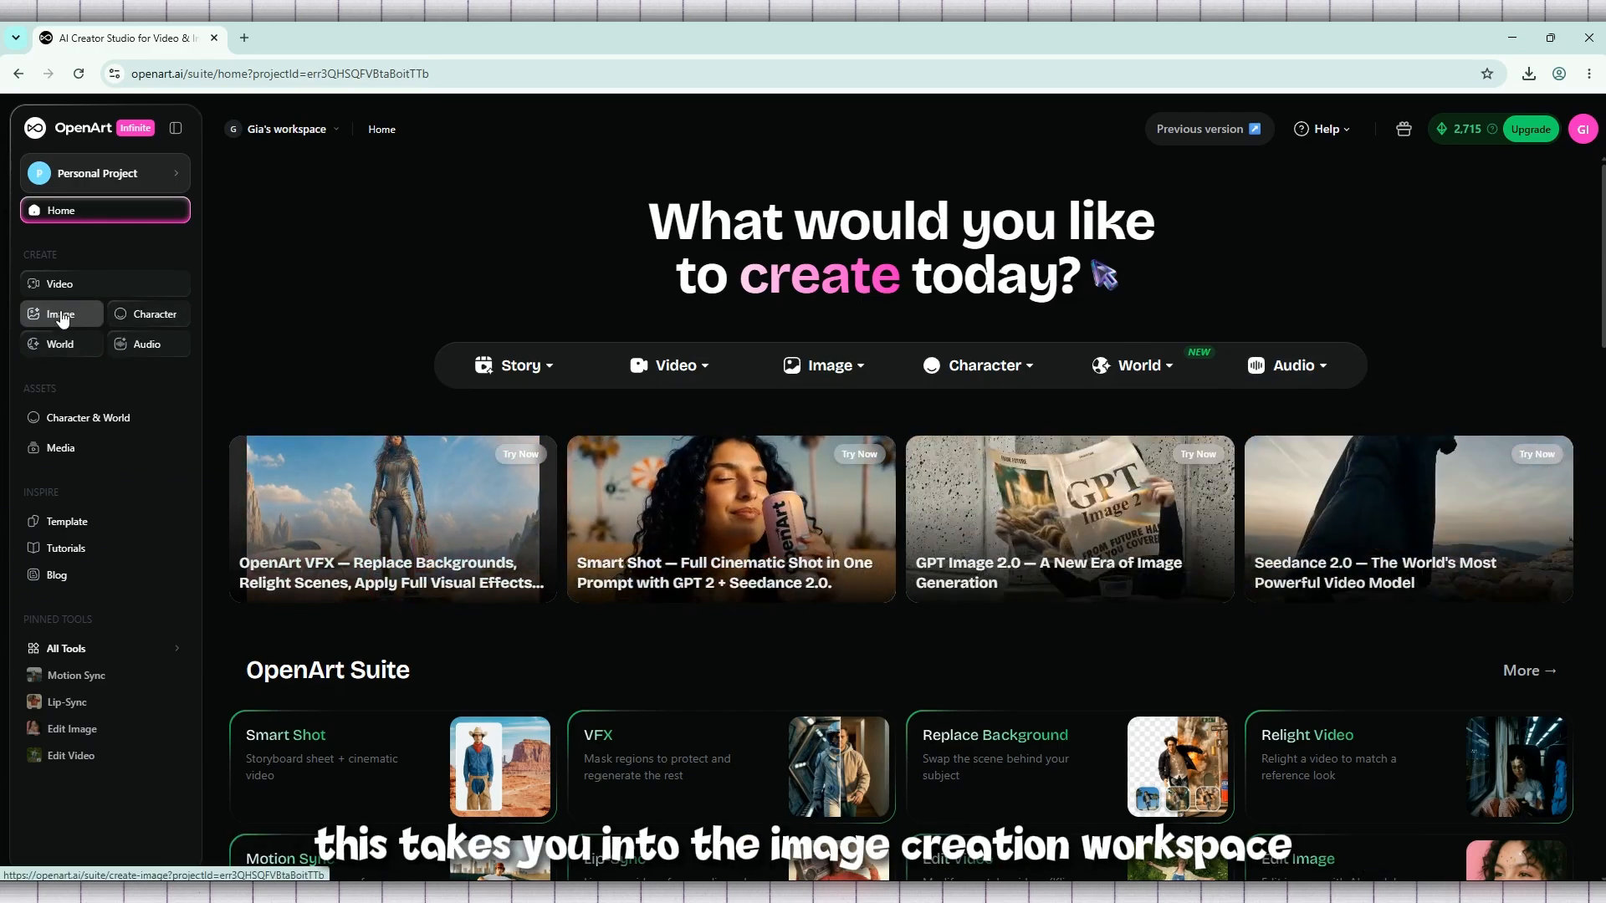
{"action": "left_click", "coordinate": [61, 316]}
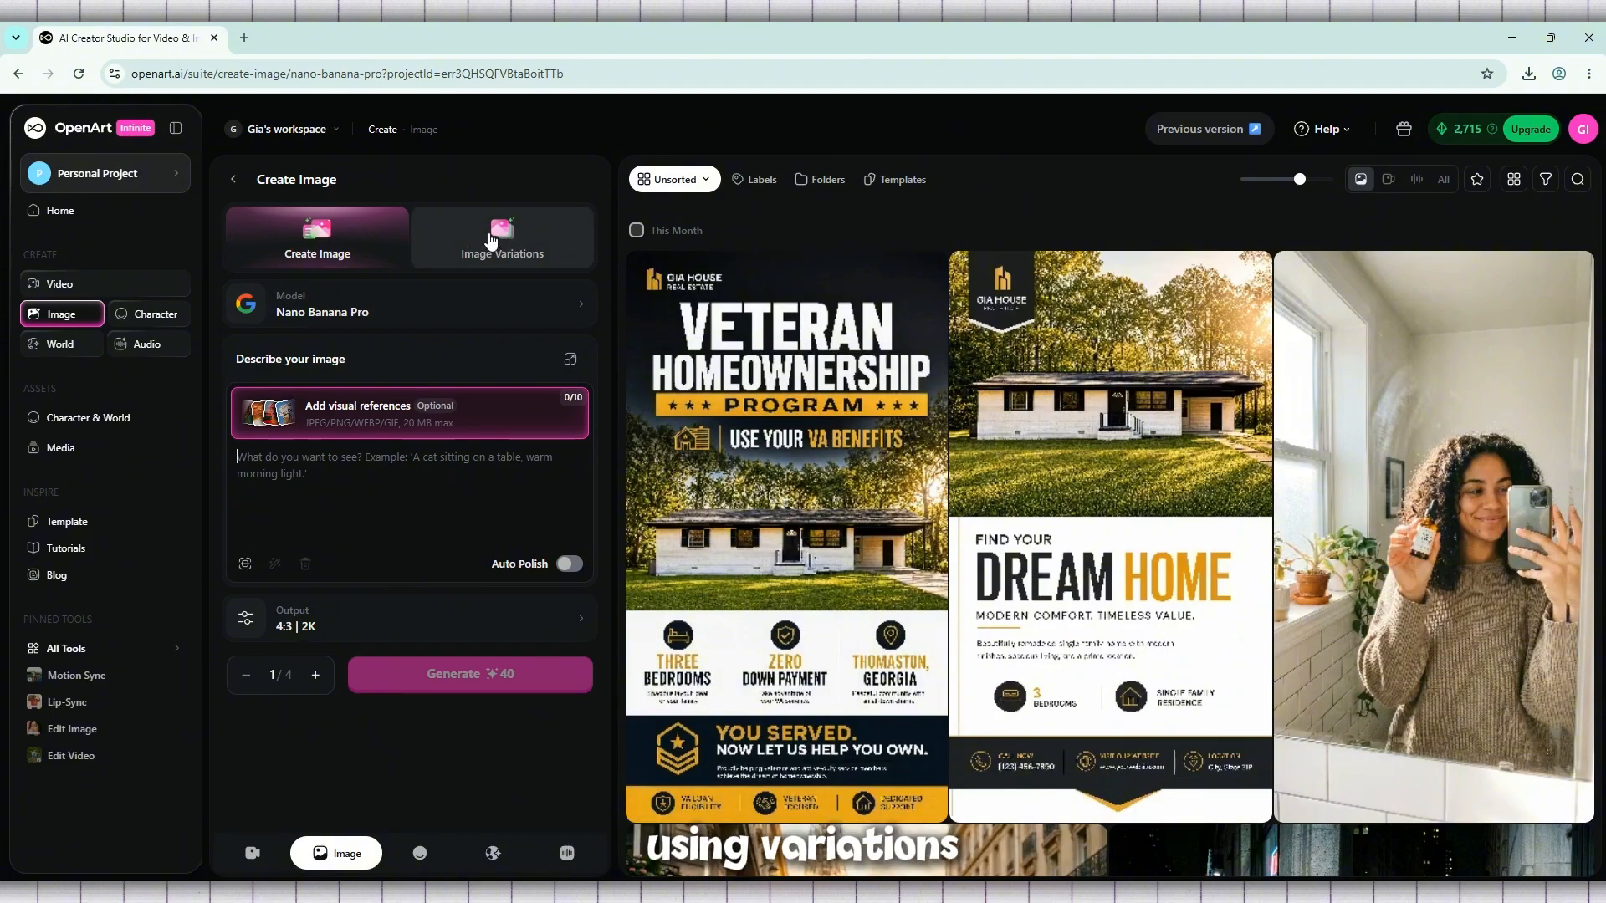
{"action": "left_click", "coordinate": [517, 251]}
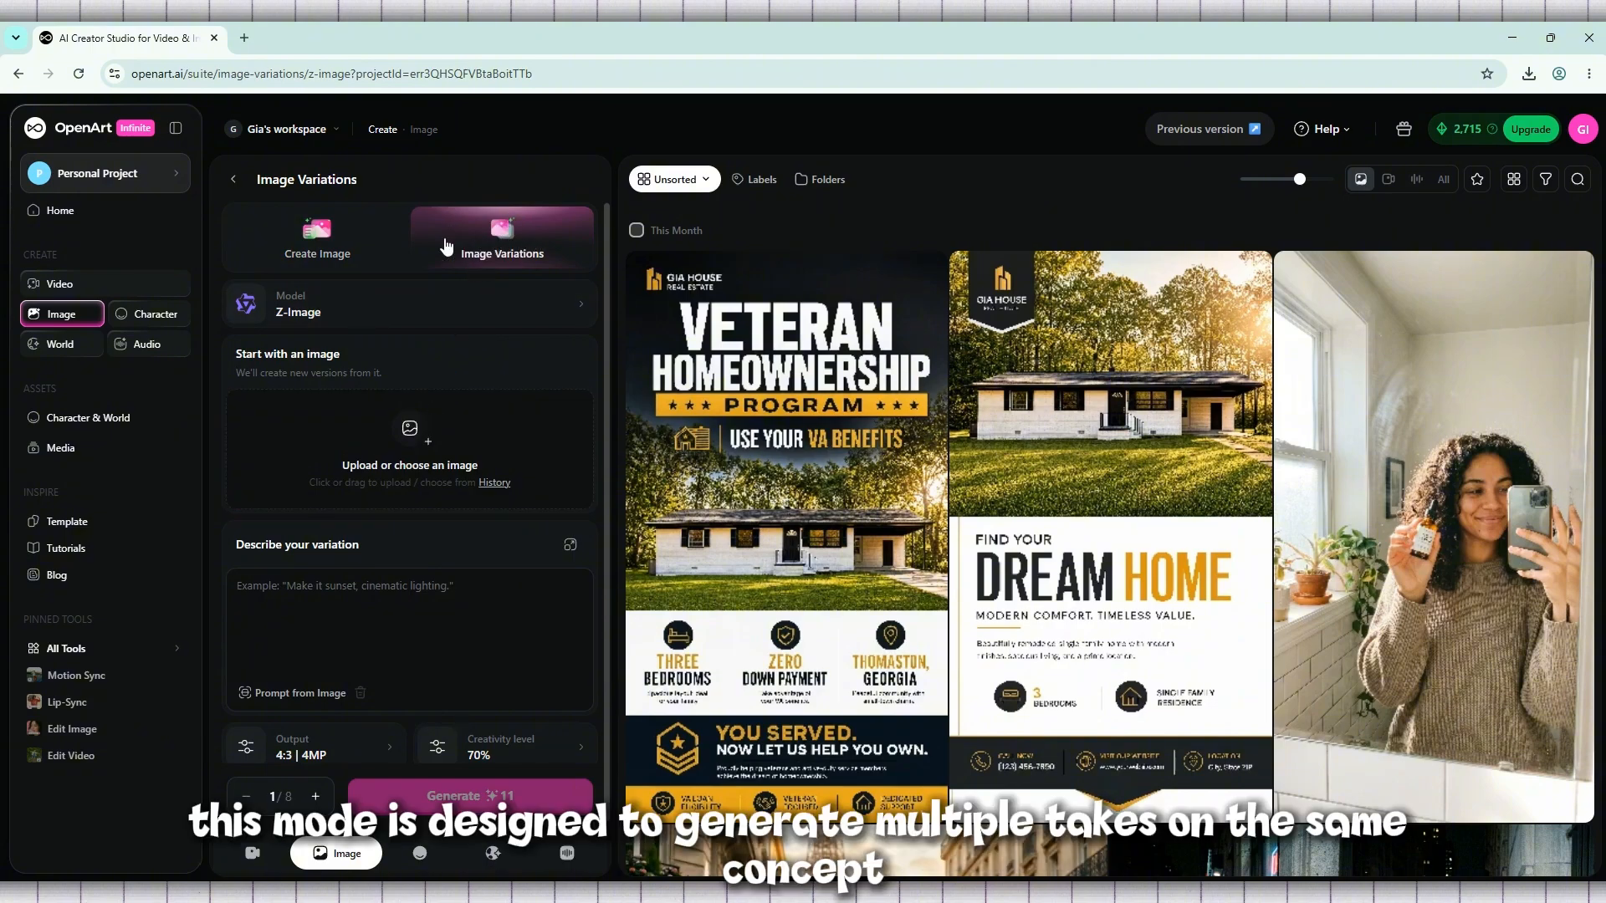
{"action": "left_click", "coordinate": [354, 241]}
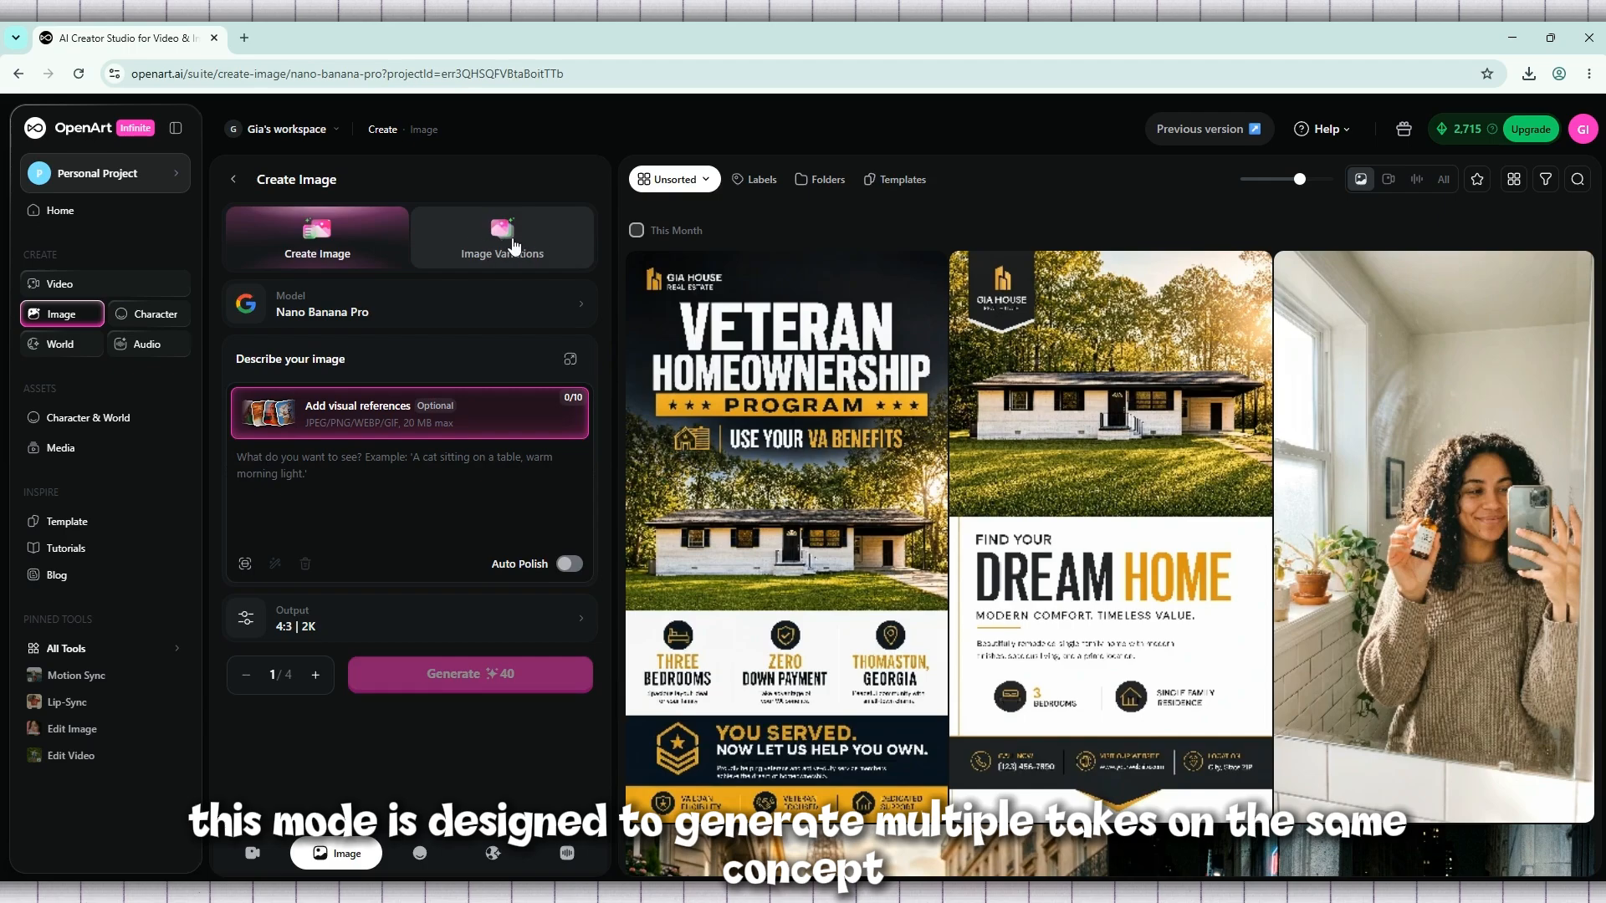
{"action": "left_click", "coordinate": [512, 243]}
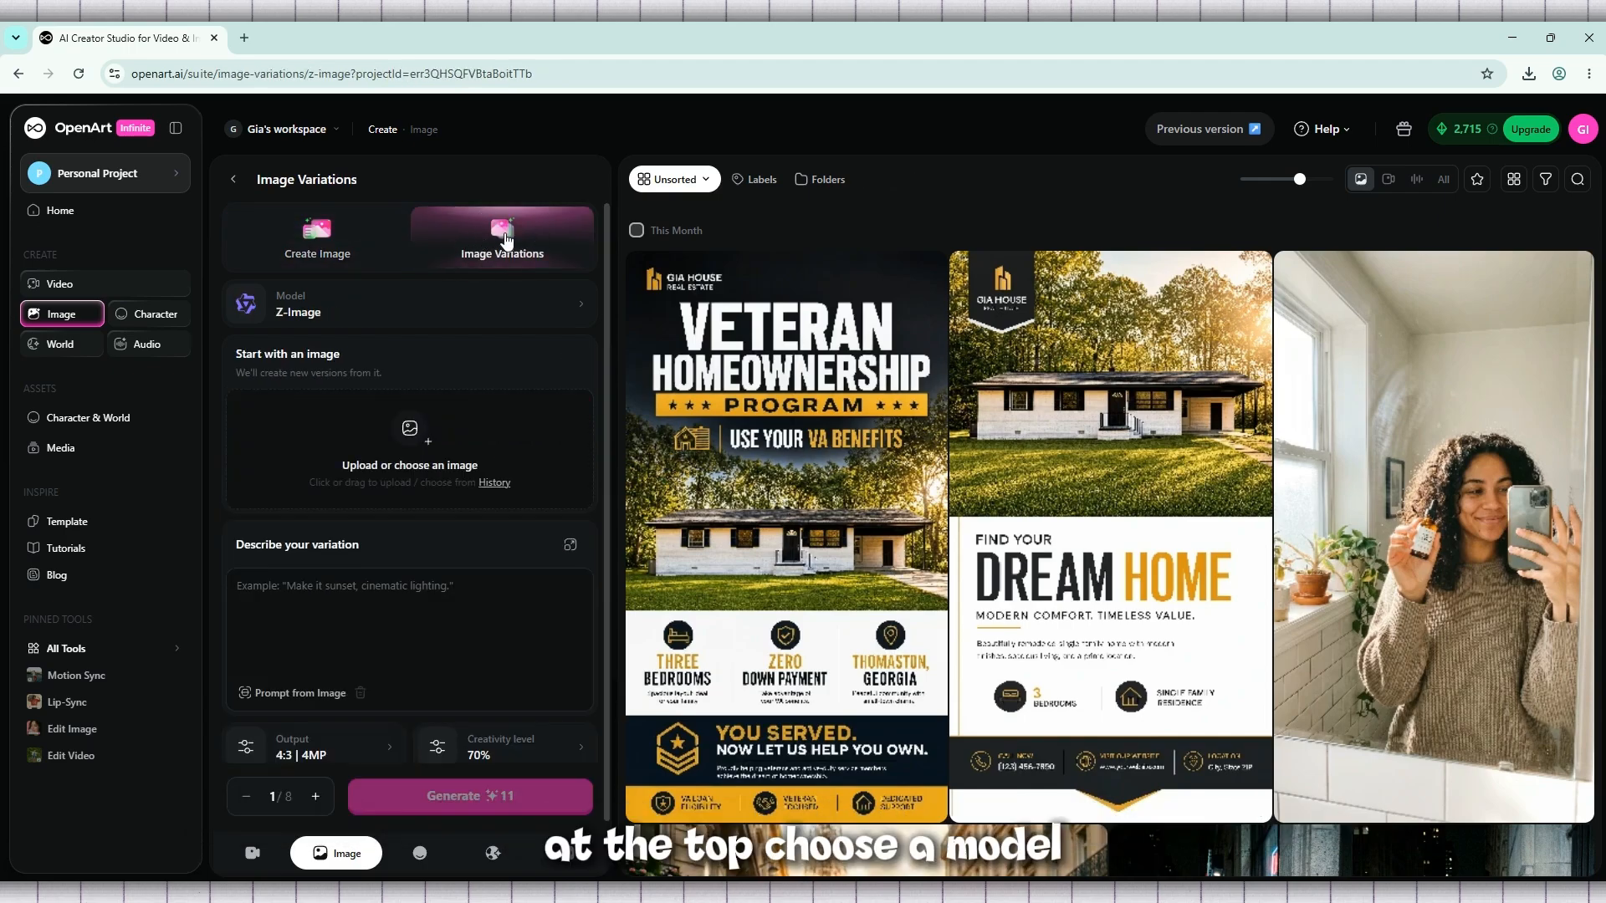
Step: Review the list of models available for image variations and close it without choosing a different one
{"action": "left_click", "coordinate": [360, 310]}
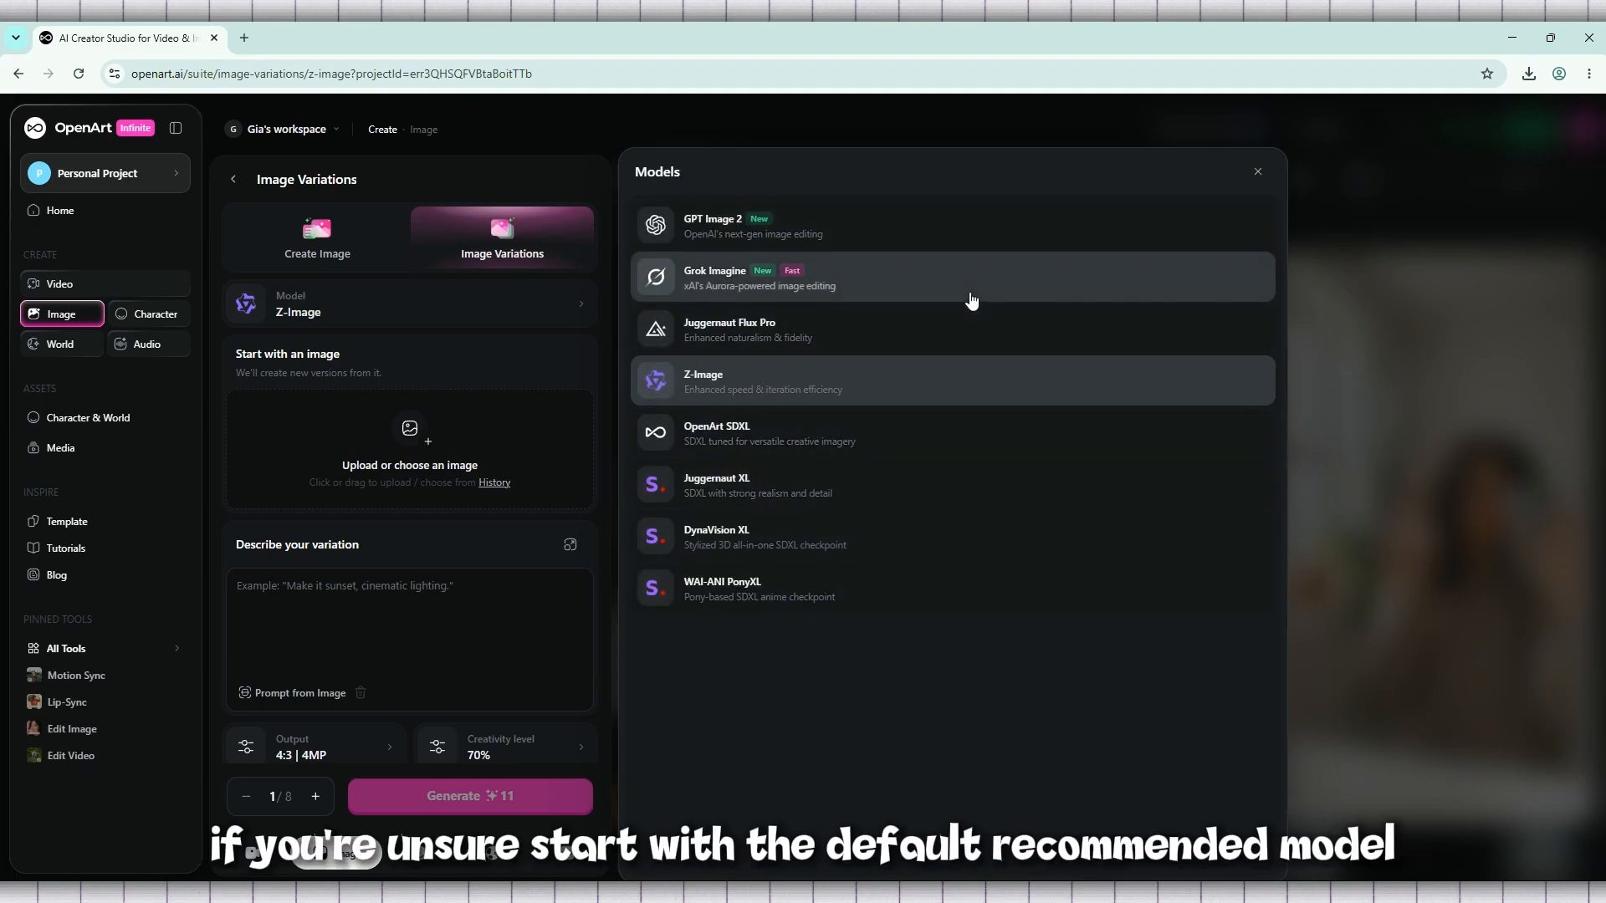
{"action": "left_click", "coordinate": [1257, 173]}
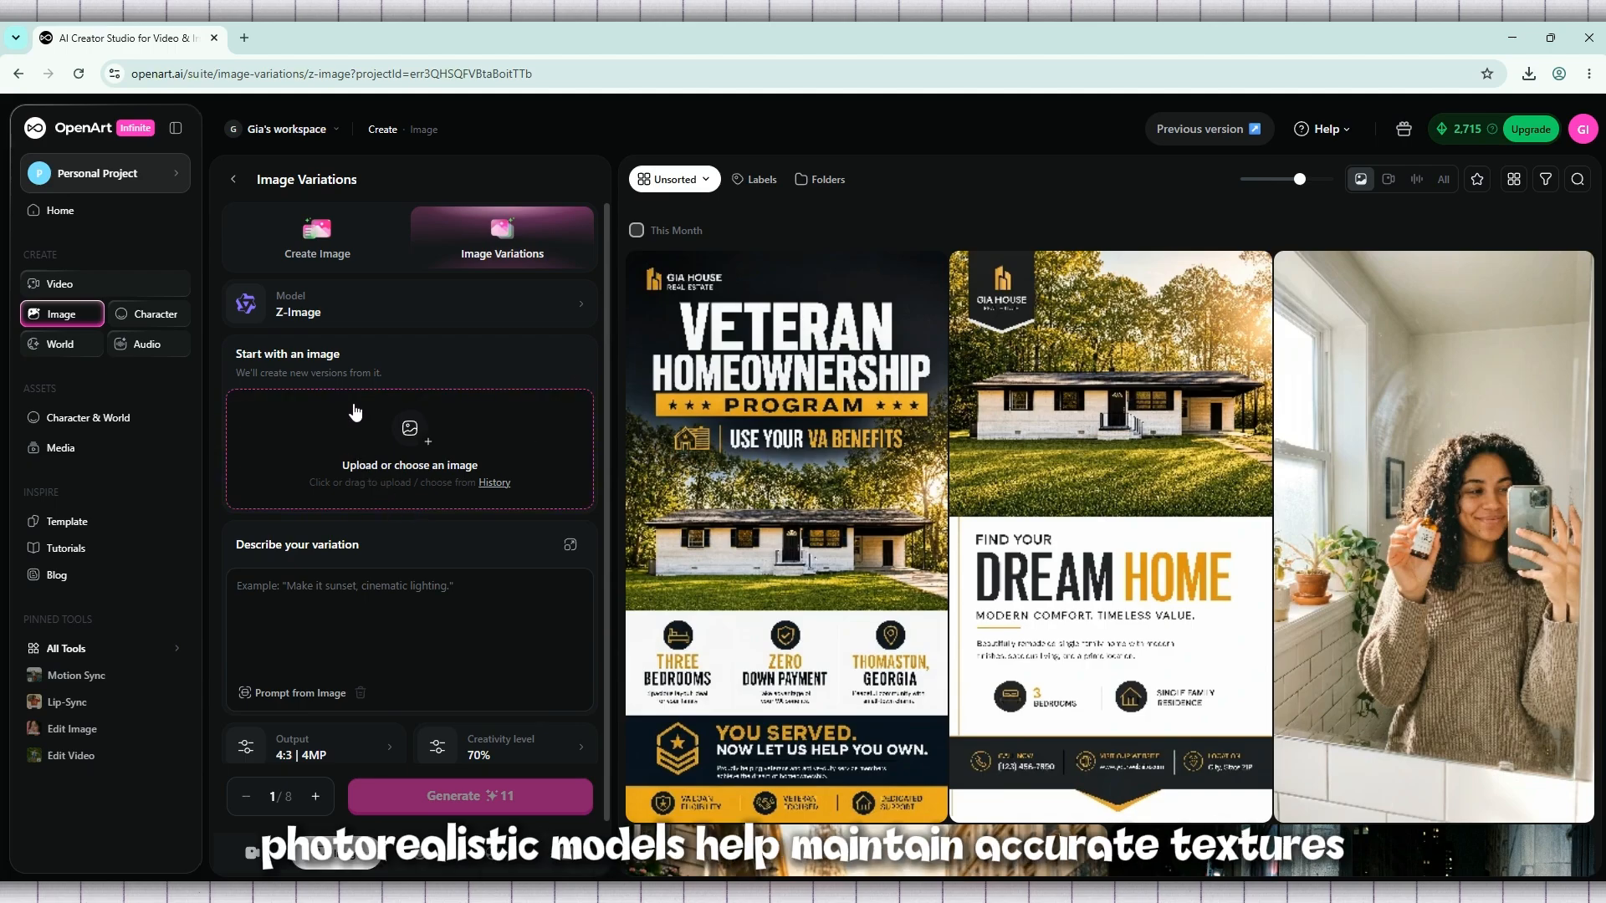
{"action": "left_click", "coordinate": [435, 312]}
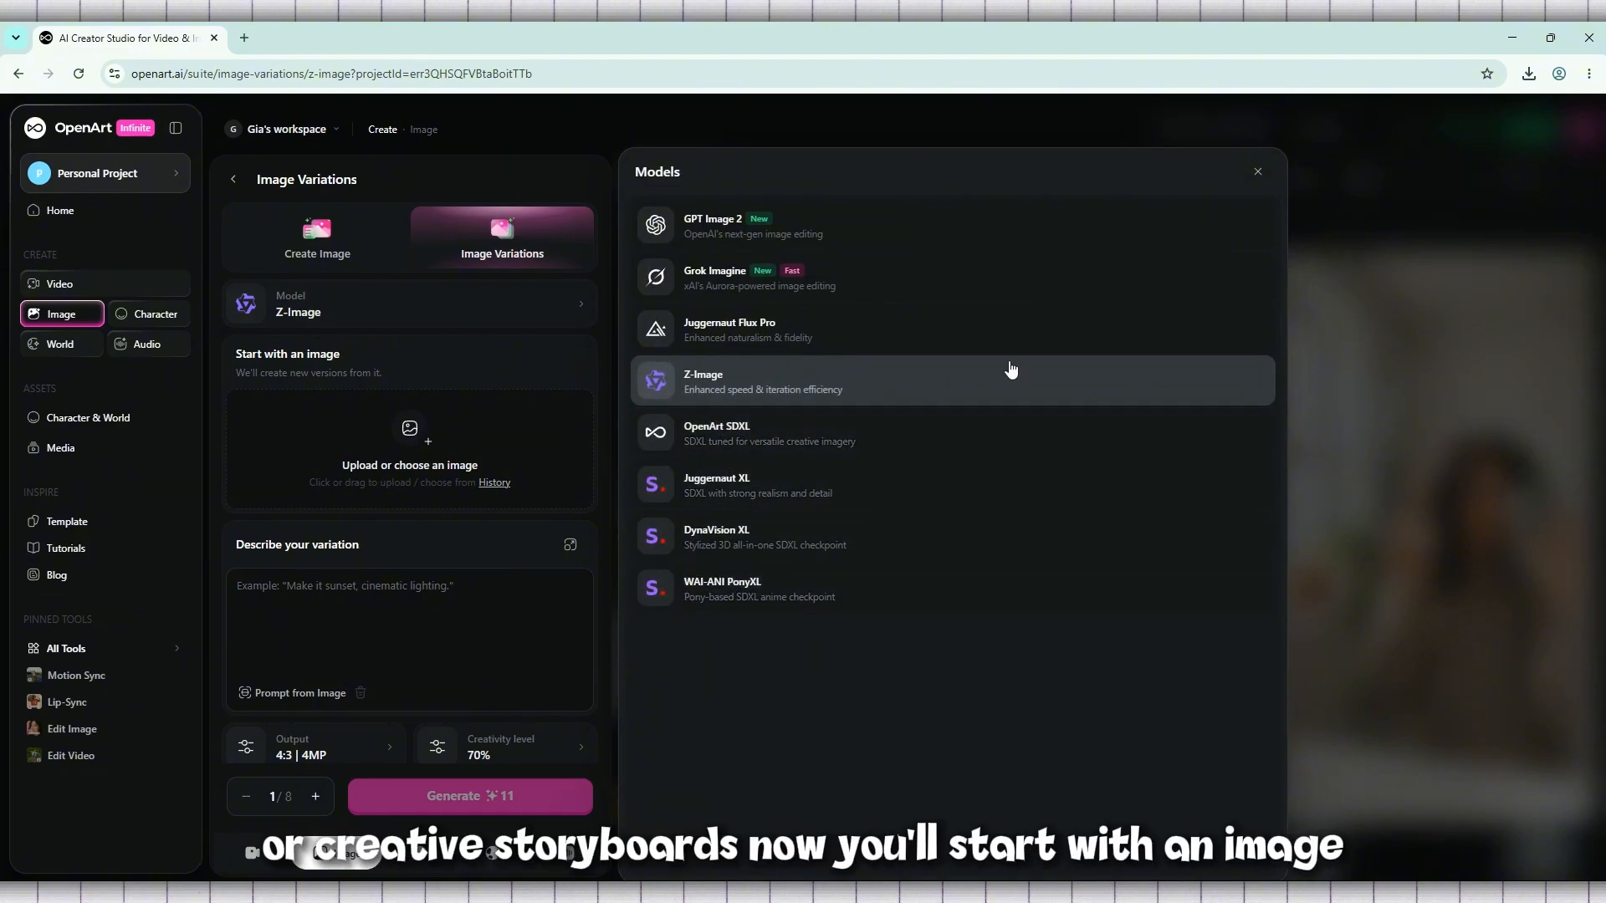
{"action": "left_click", "coordinate": [1259, 175]}
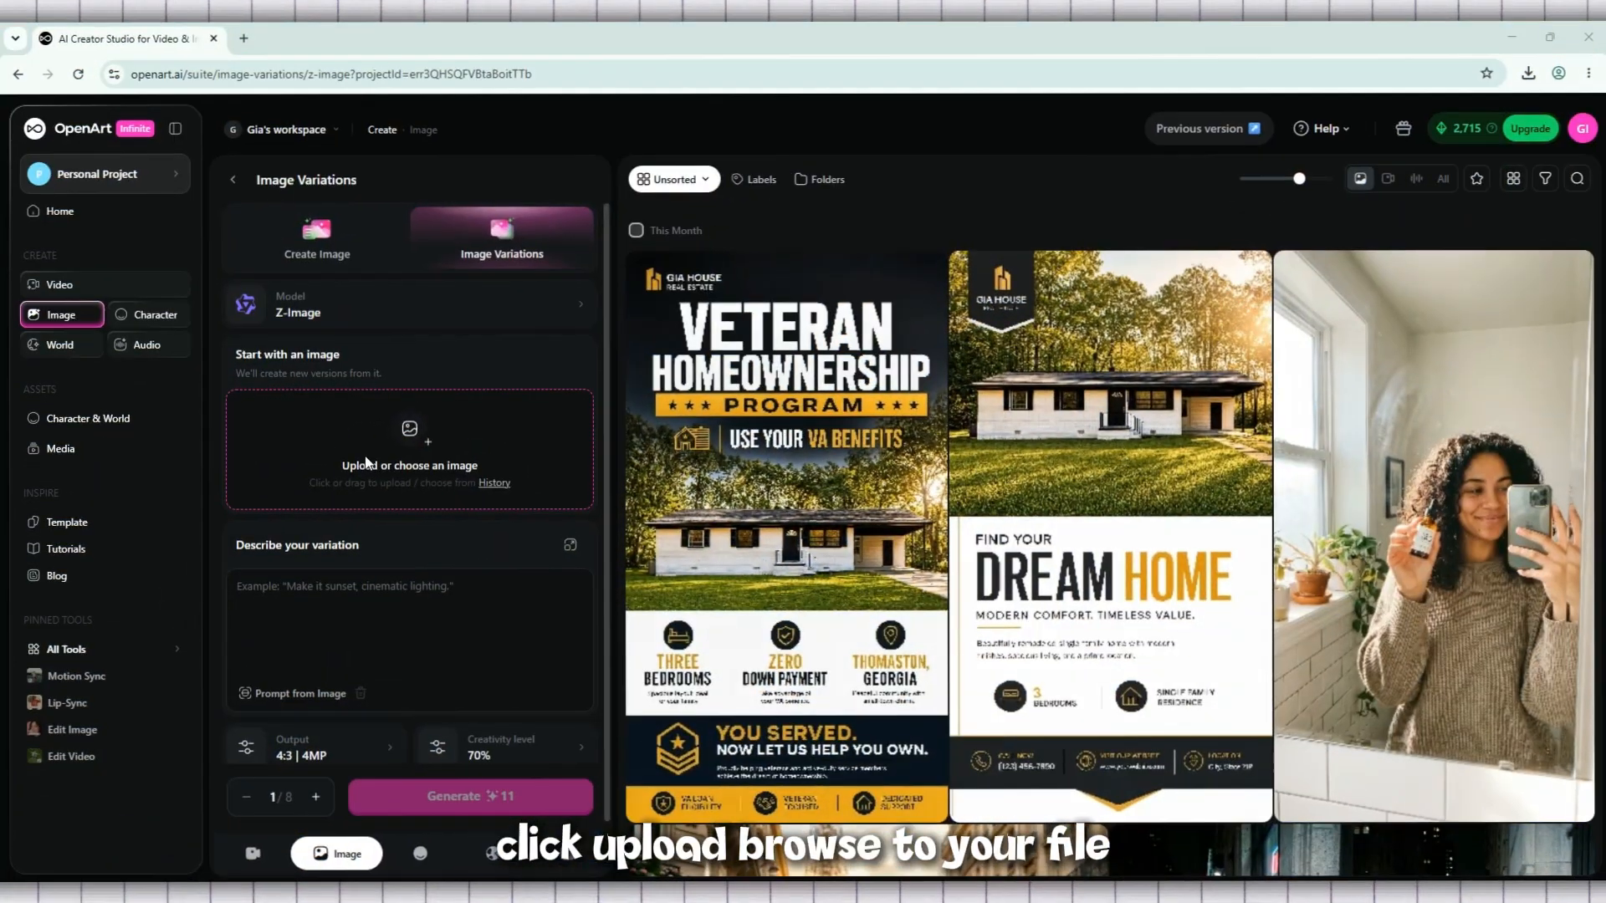
Step: Upload the first of today's dog images from the Downloads folder as the starting image for the variations
{"action": "left_click", "coordinate": [365, 462]}
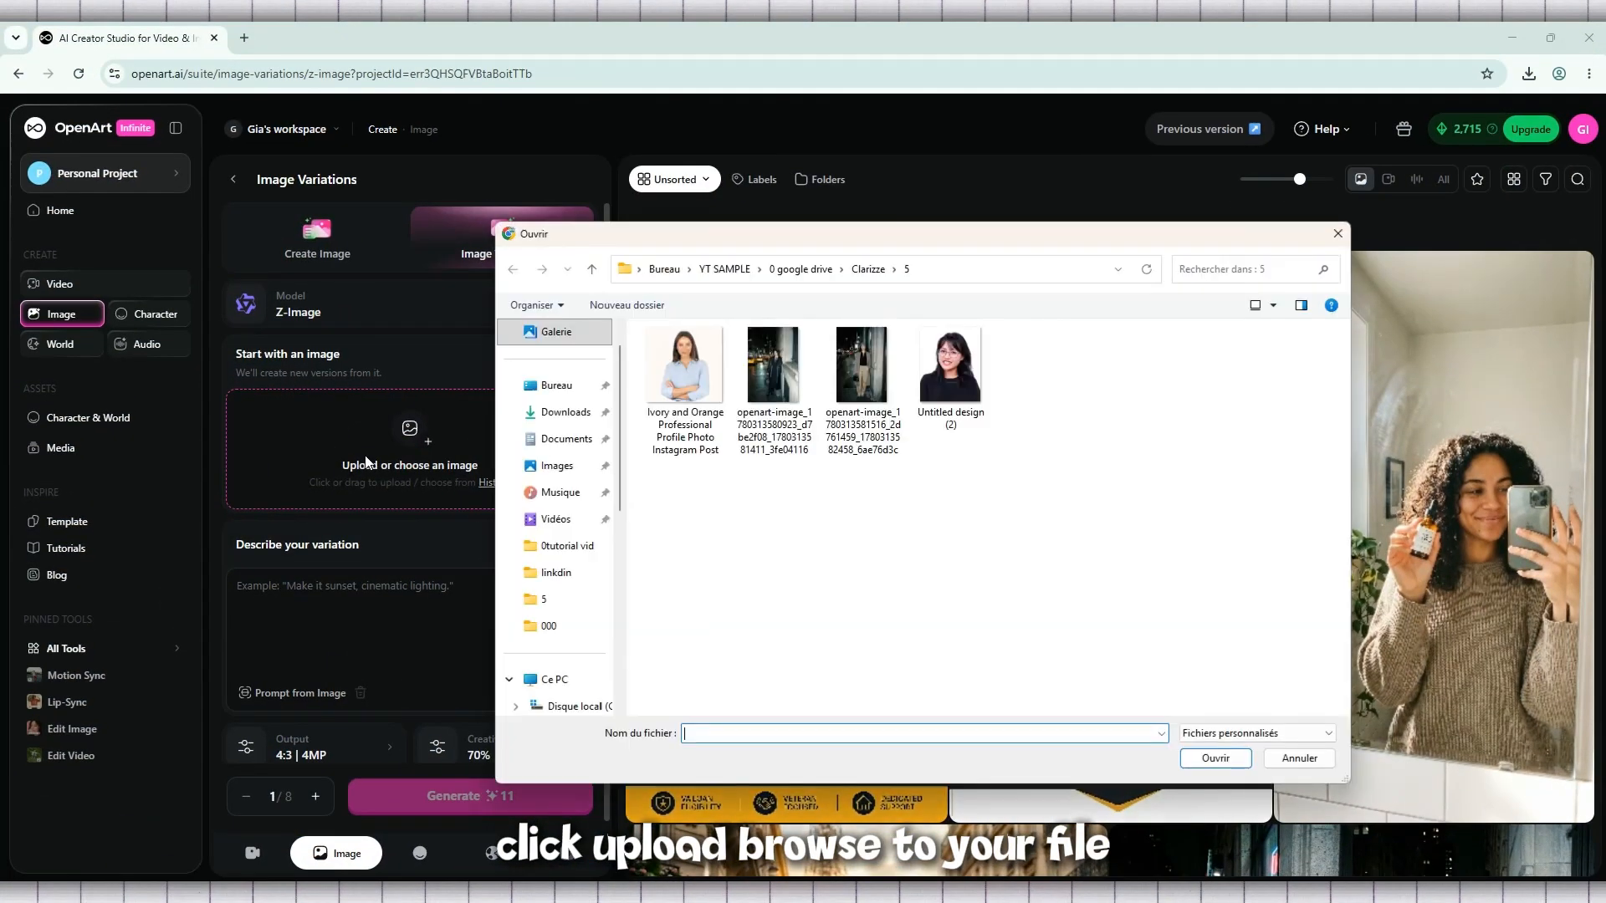
{"action": "left_click", "coordinate": [584, 415]}
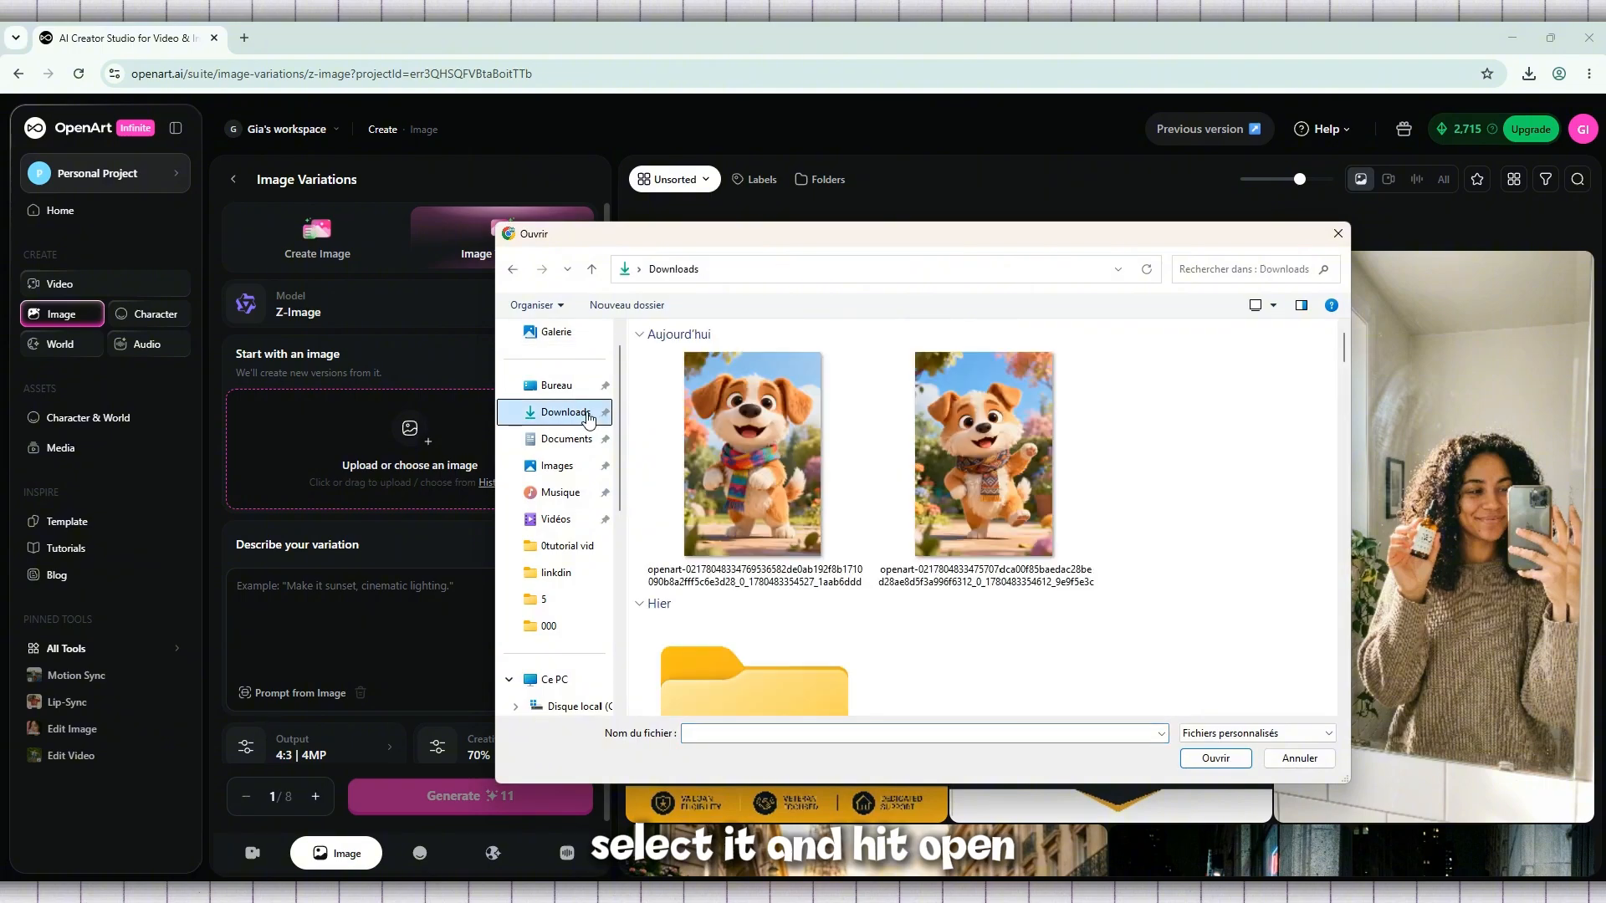
{"action": "left_click", "coordinate": [767, 466]}
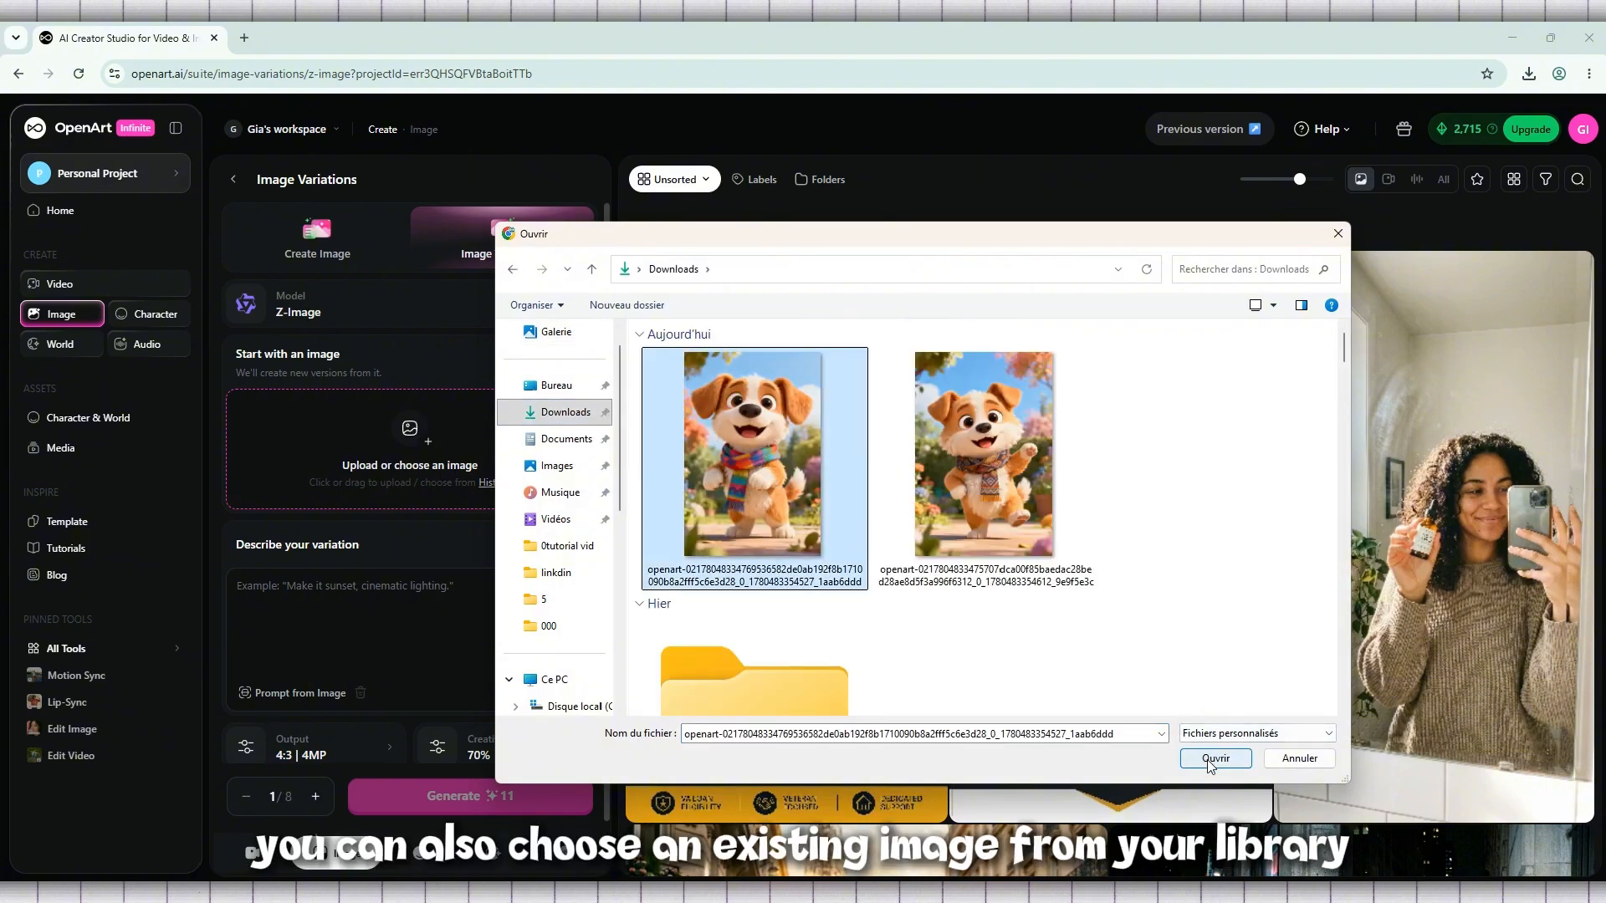
{"action": "left_click", "coordinate": [980, 529]}
{"action": "left_click", "coordinate": [806, 523]}
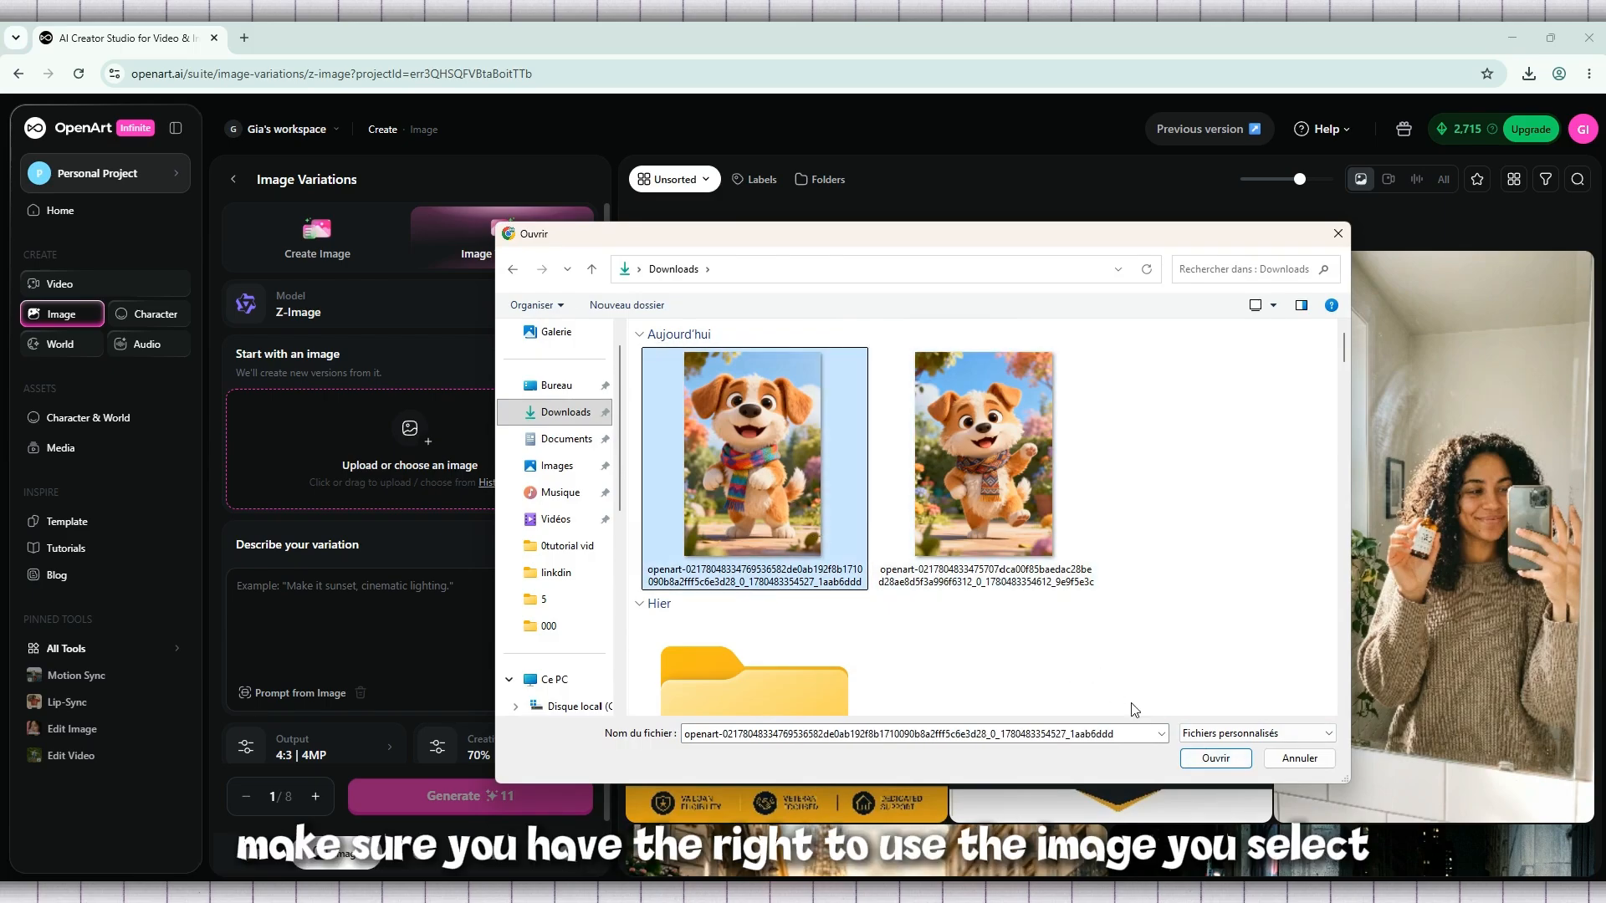
{"action": "left_click", "coordinate": [1215, 758]}
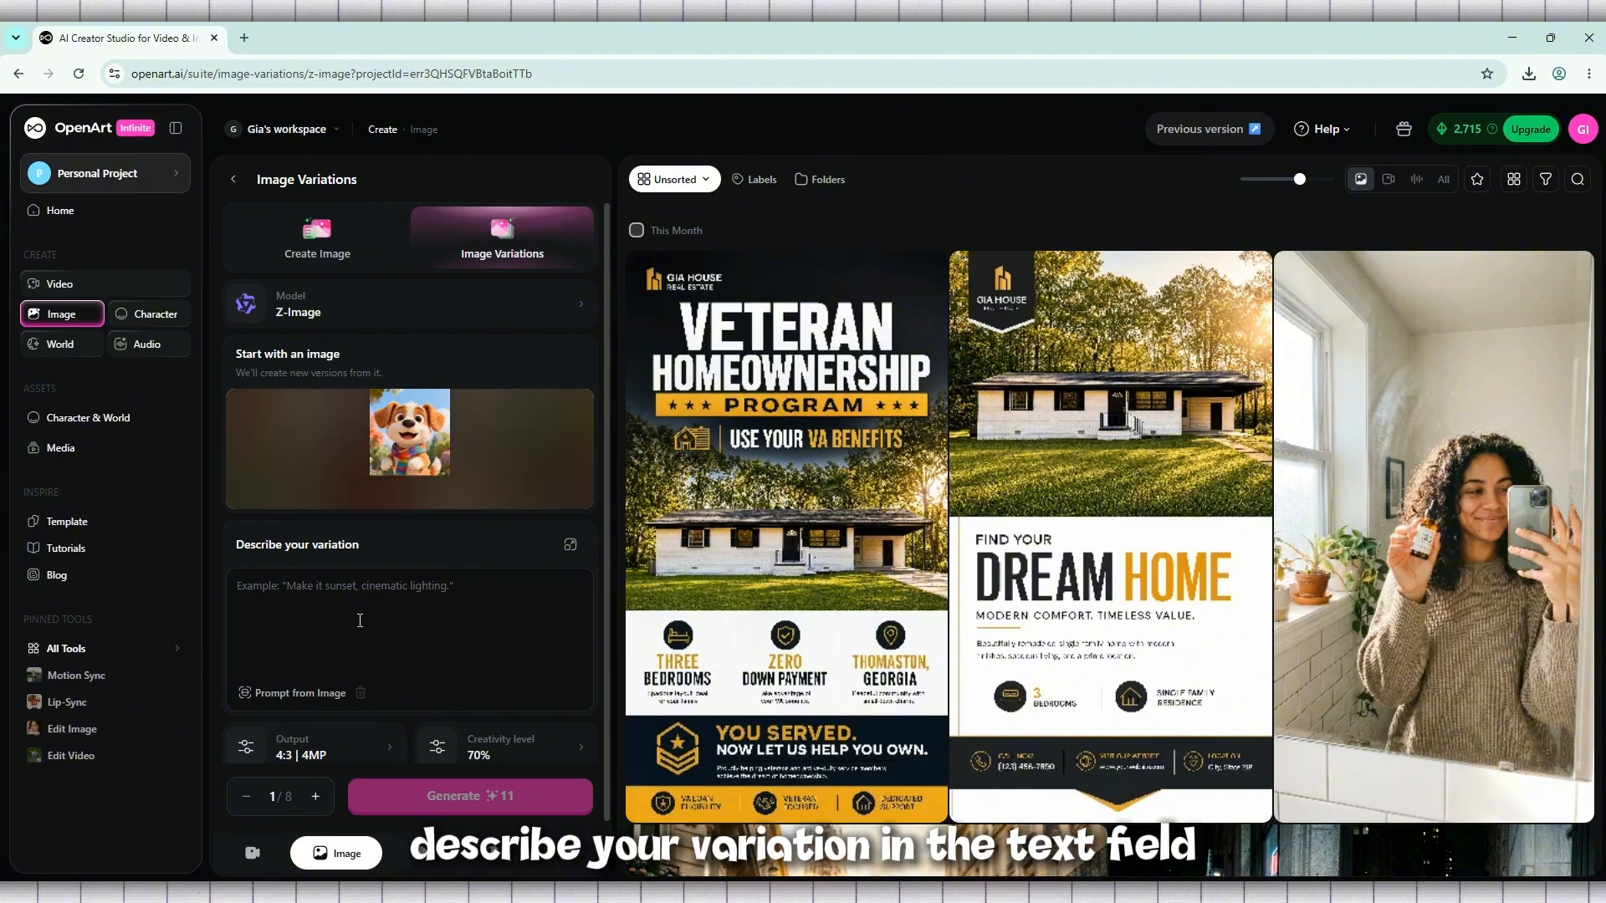
Step: Copy the short style-change prompt for the dog character from ChatGPT and paste it as the variation description in OpenArt
{"action": "left_click", "coordinate": [1063, 857]}
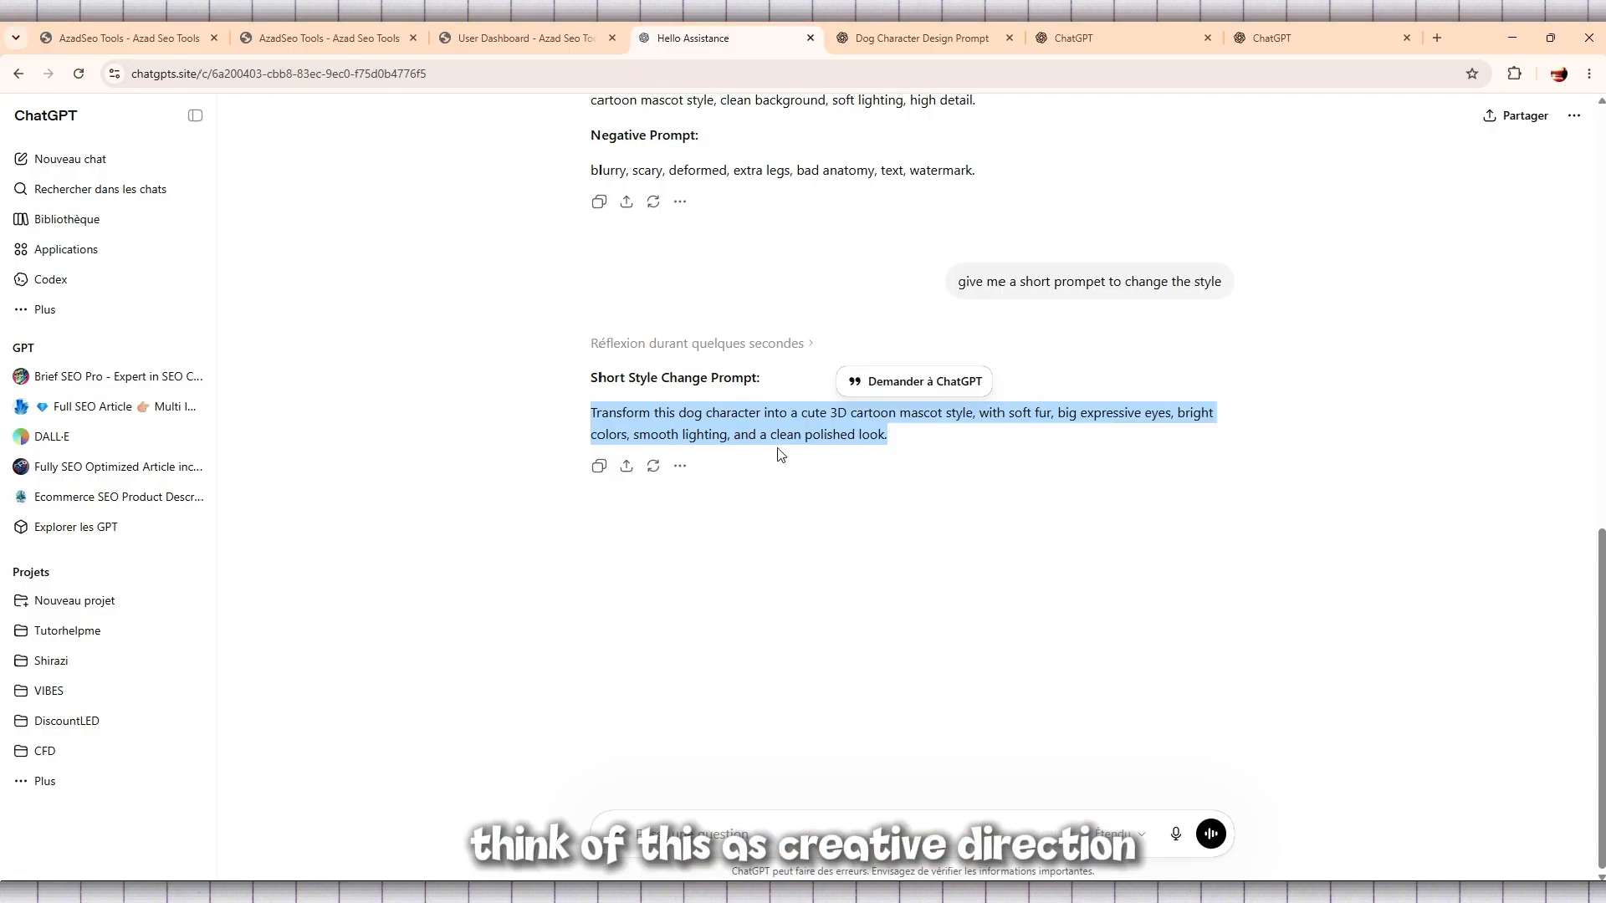
{"action": "right_click", "coordinate": [771, 425]}
{"action": "left_click", "coordinate": [797, 438]}
{"action": "key", "text": "alt+Tab"}
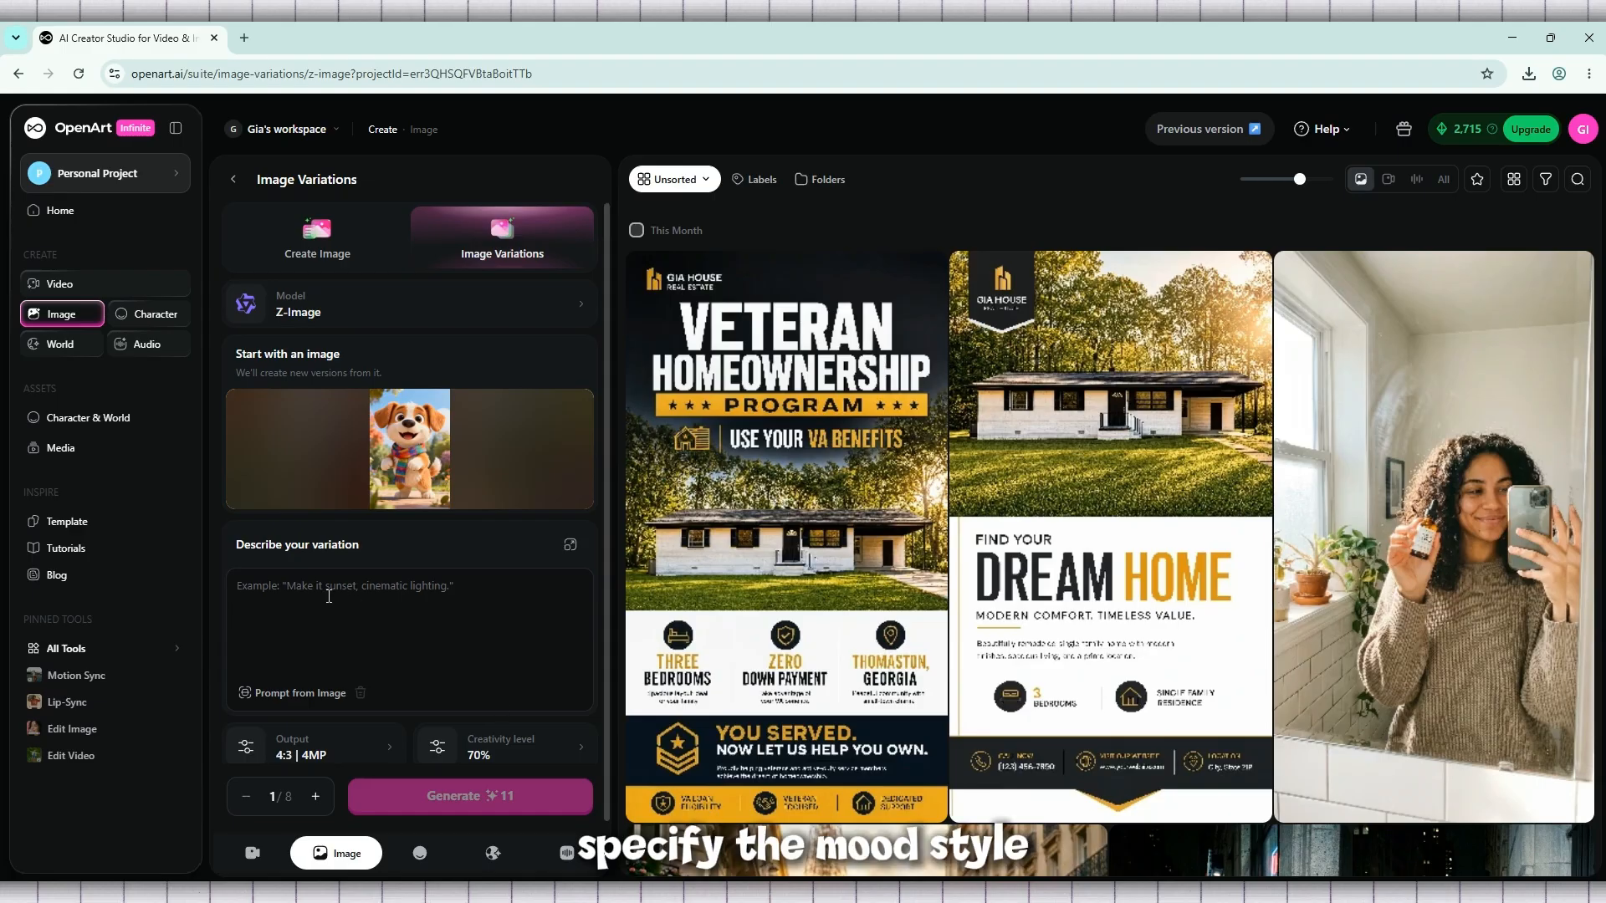
{"action": "right_click", "coordinate": [326, 596]}
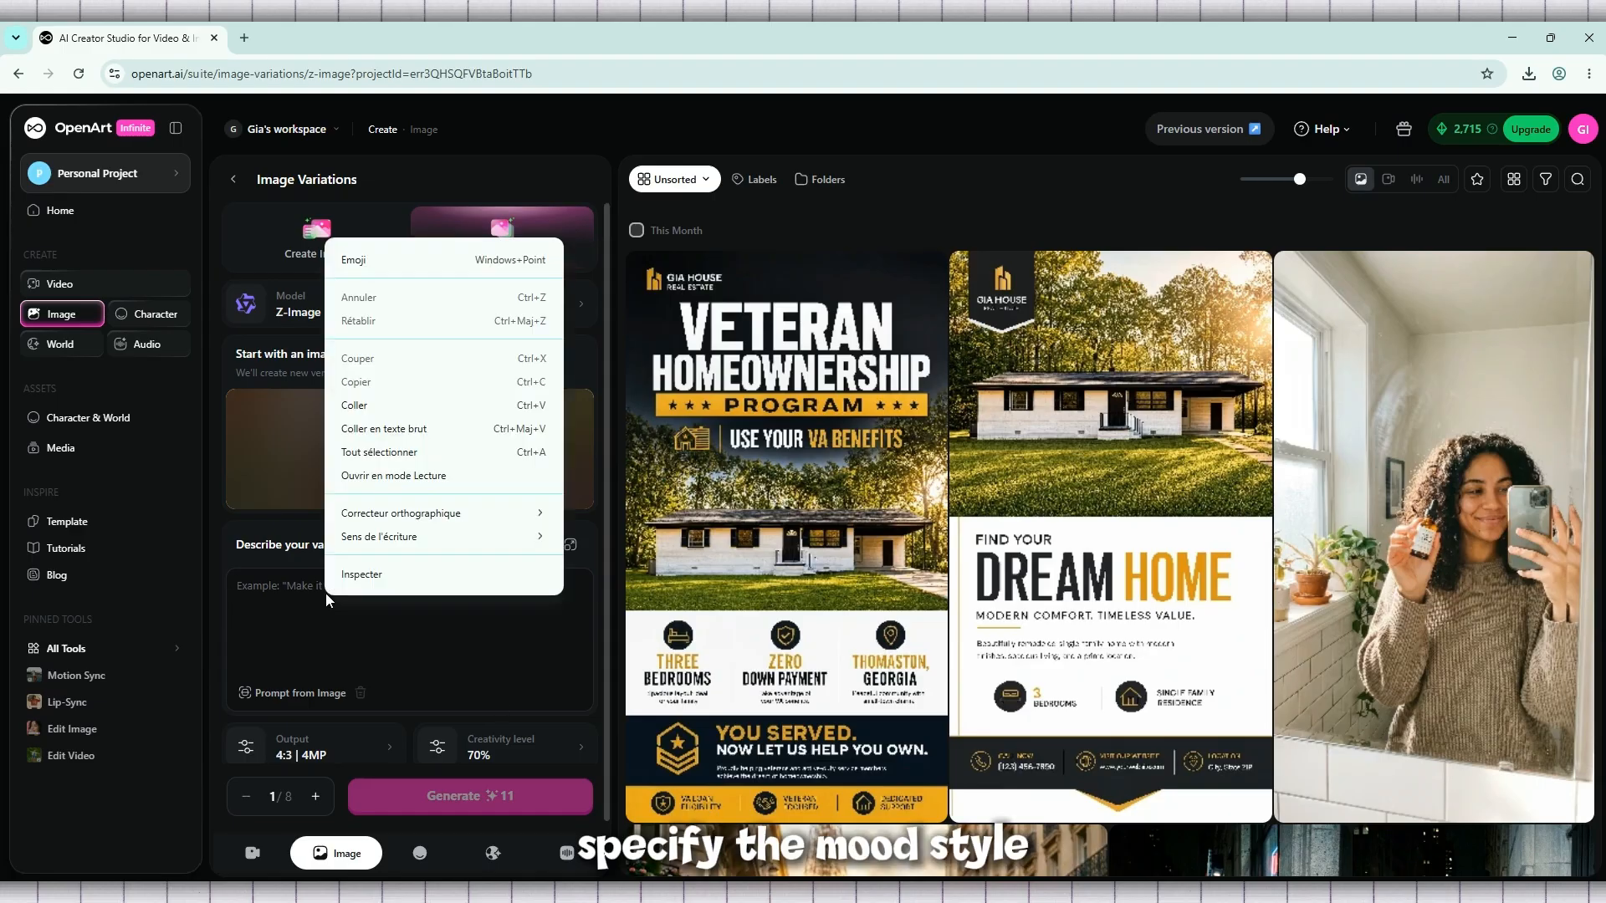
{"action": "left_click", "coordinate": [400, 398]}
{"action": "scroll", "coordinate": [384, 628], "scroll_direction": "down", "scroll_amount": 1}
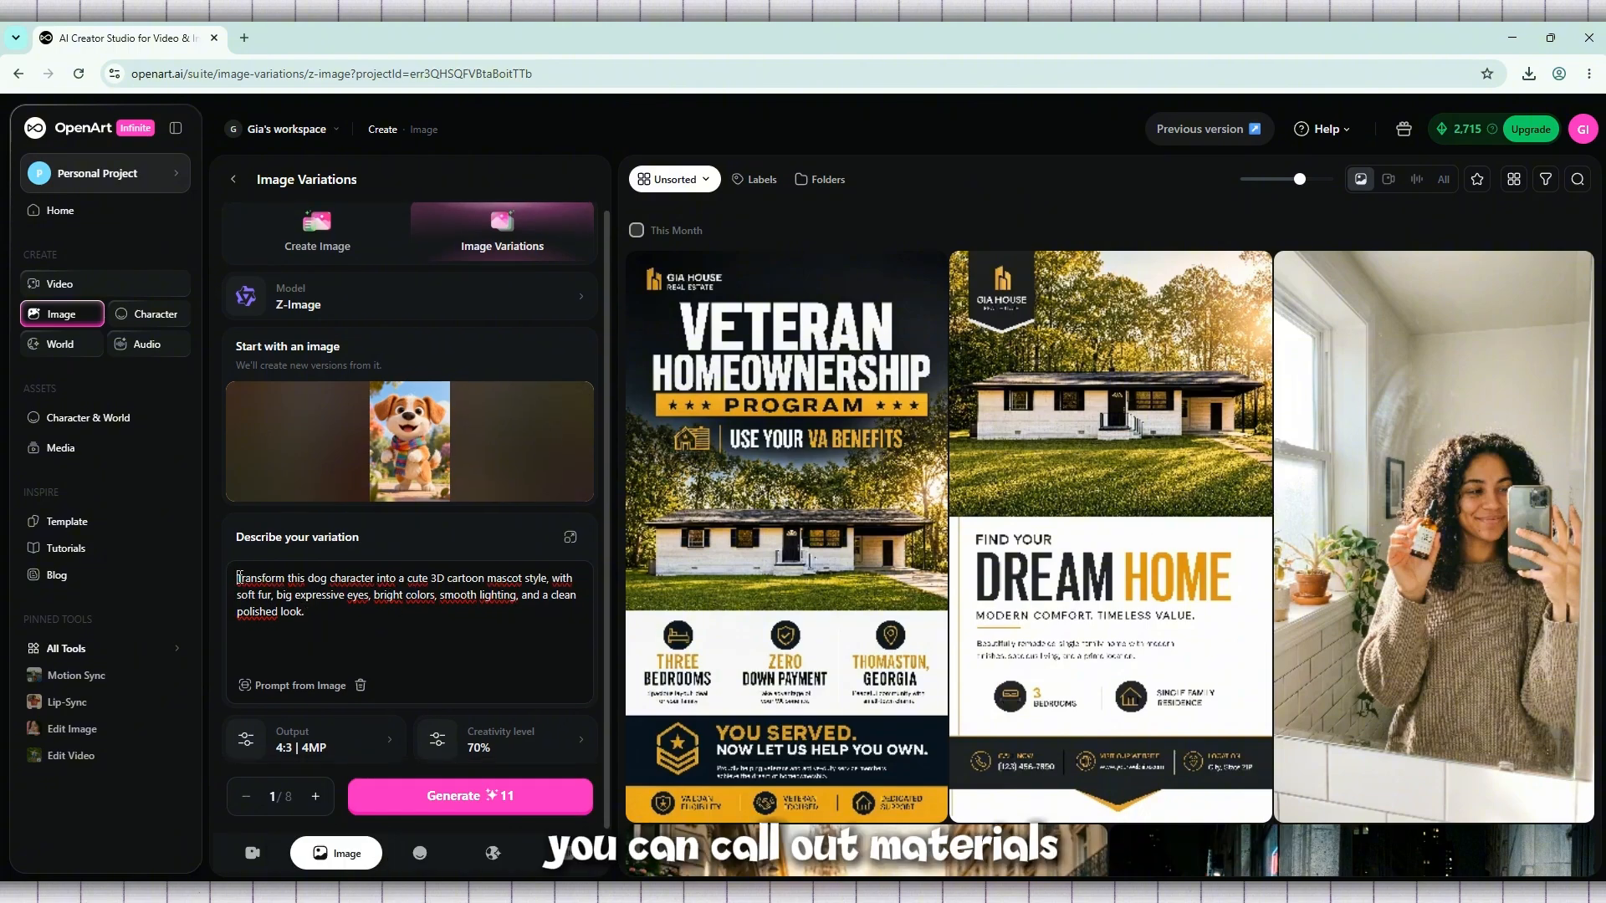
Step: Review the wording of the variation prompt and the available output aspect ratios
{"action": "left_click_drag", "start_coordinate": [238, 578], "coordinate": [373, 609]}
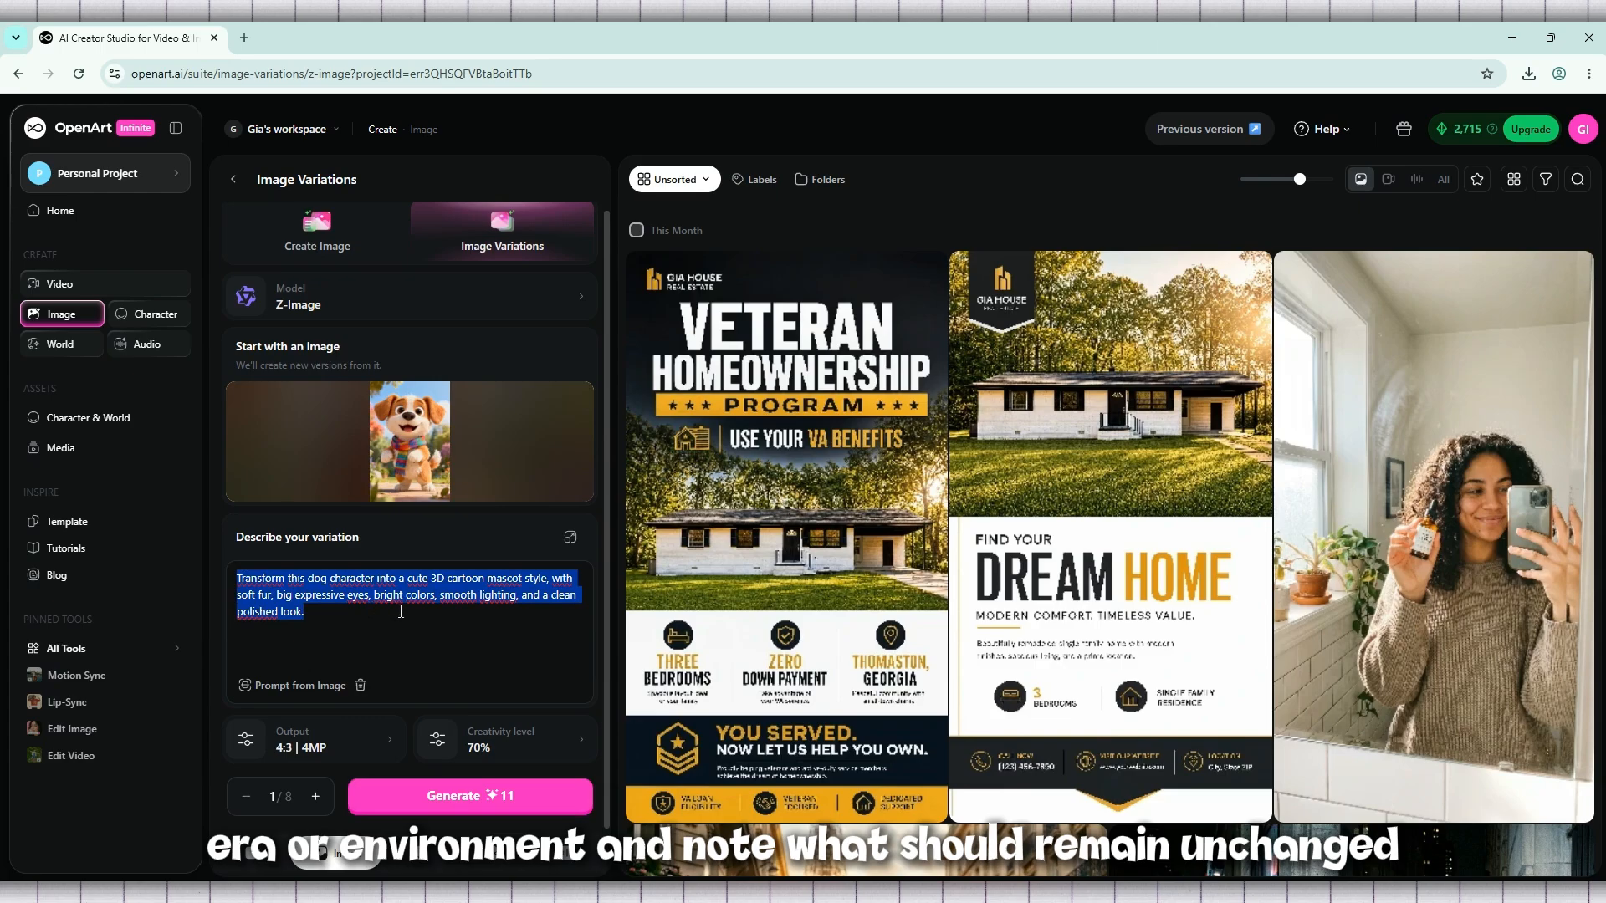
{"action": "left_click", "coordinate": [506, 615]}
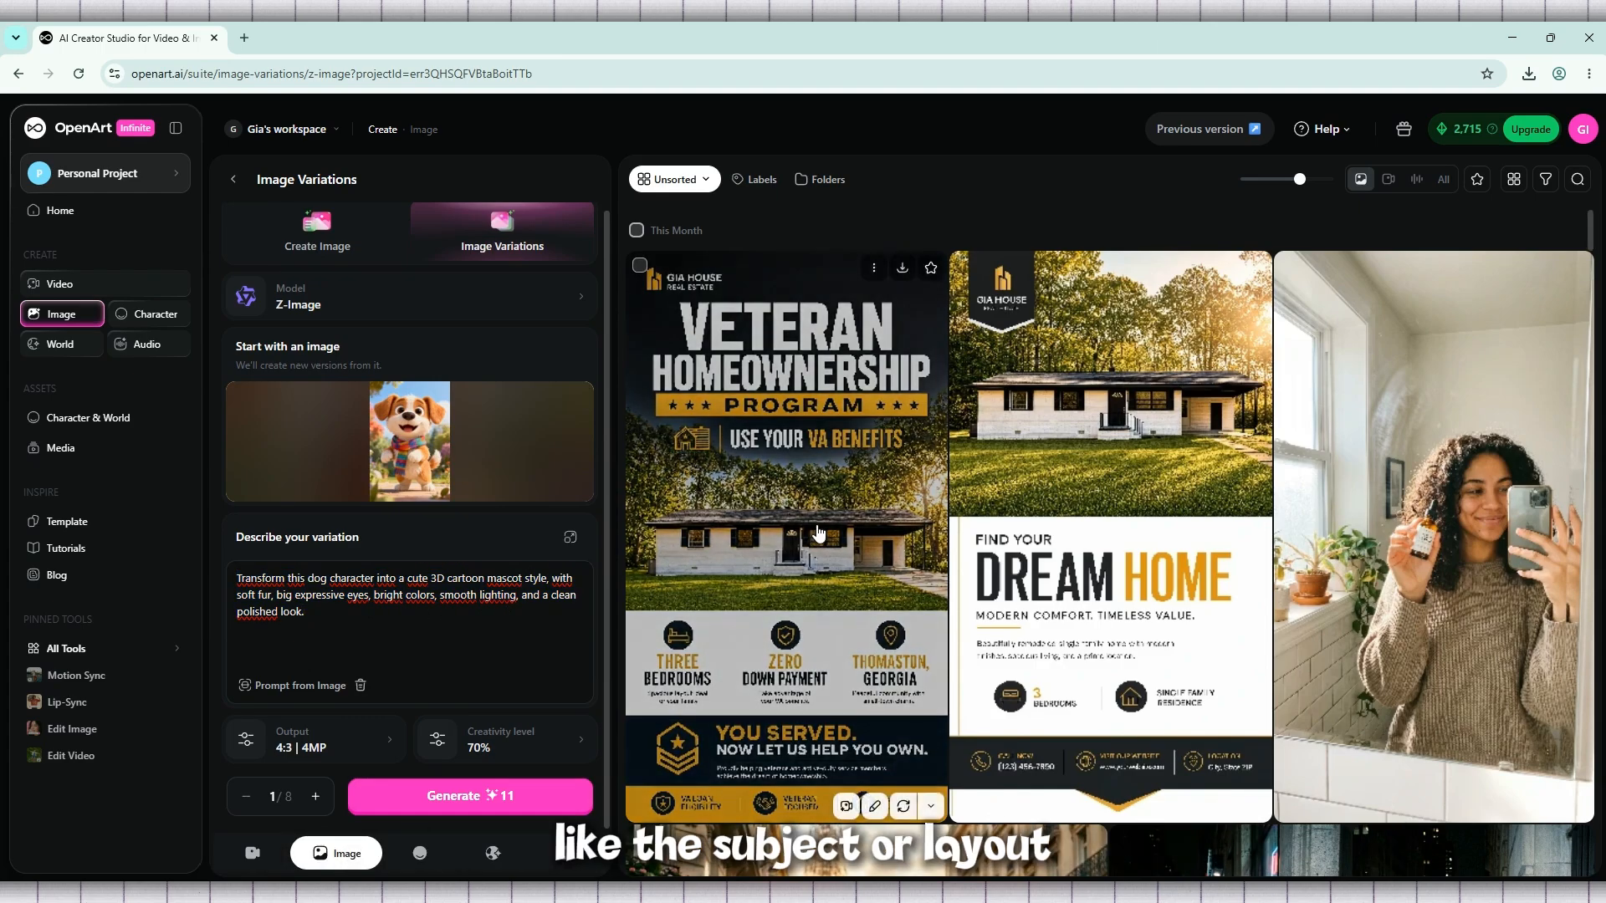
{"action": "scroll", "coordinate": [819, 537], "scroll_direction": "down", "scroll_amount": 1}
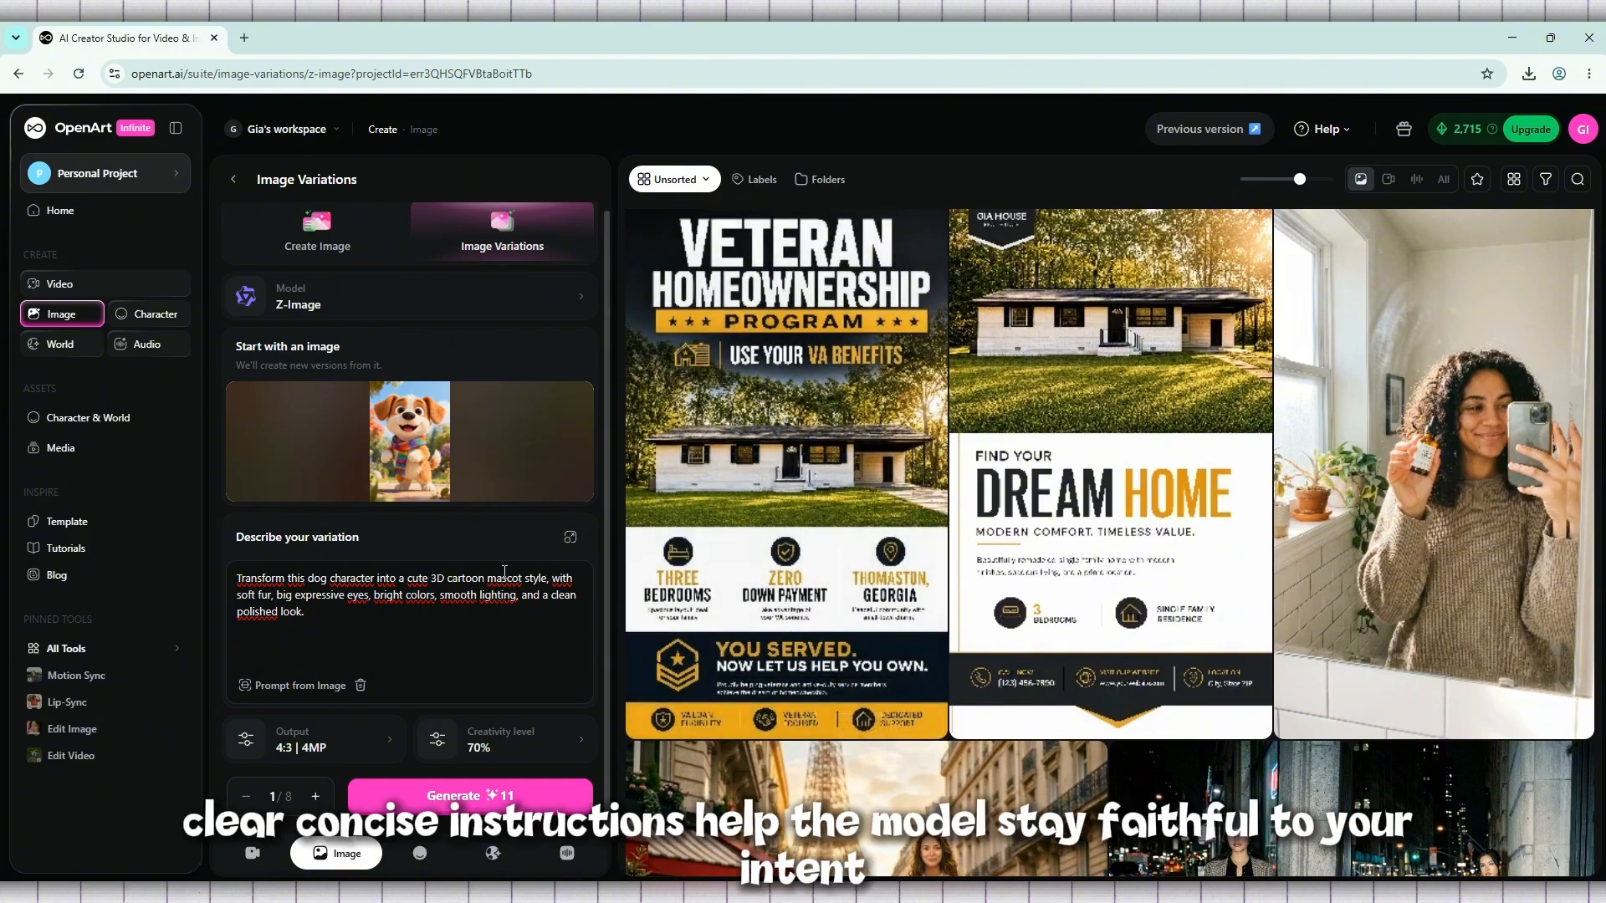
{"action": "left_click", "coordinate": [368, 739]}
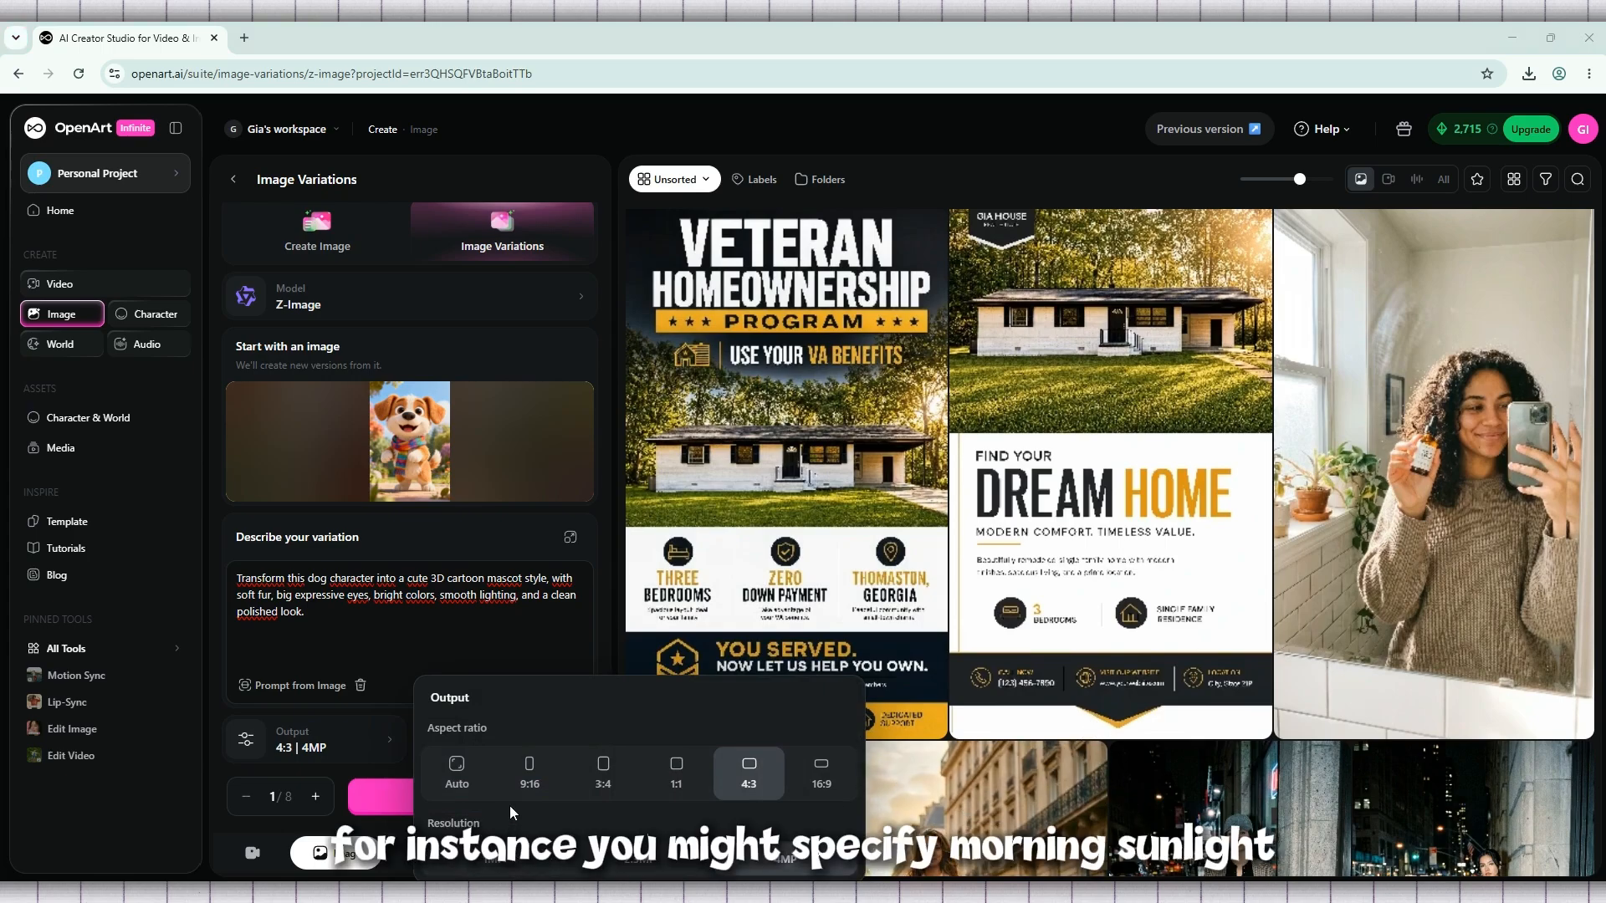
{"action": "left_click", "coordinate": [409, 623]}
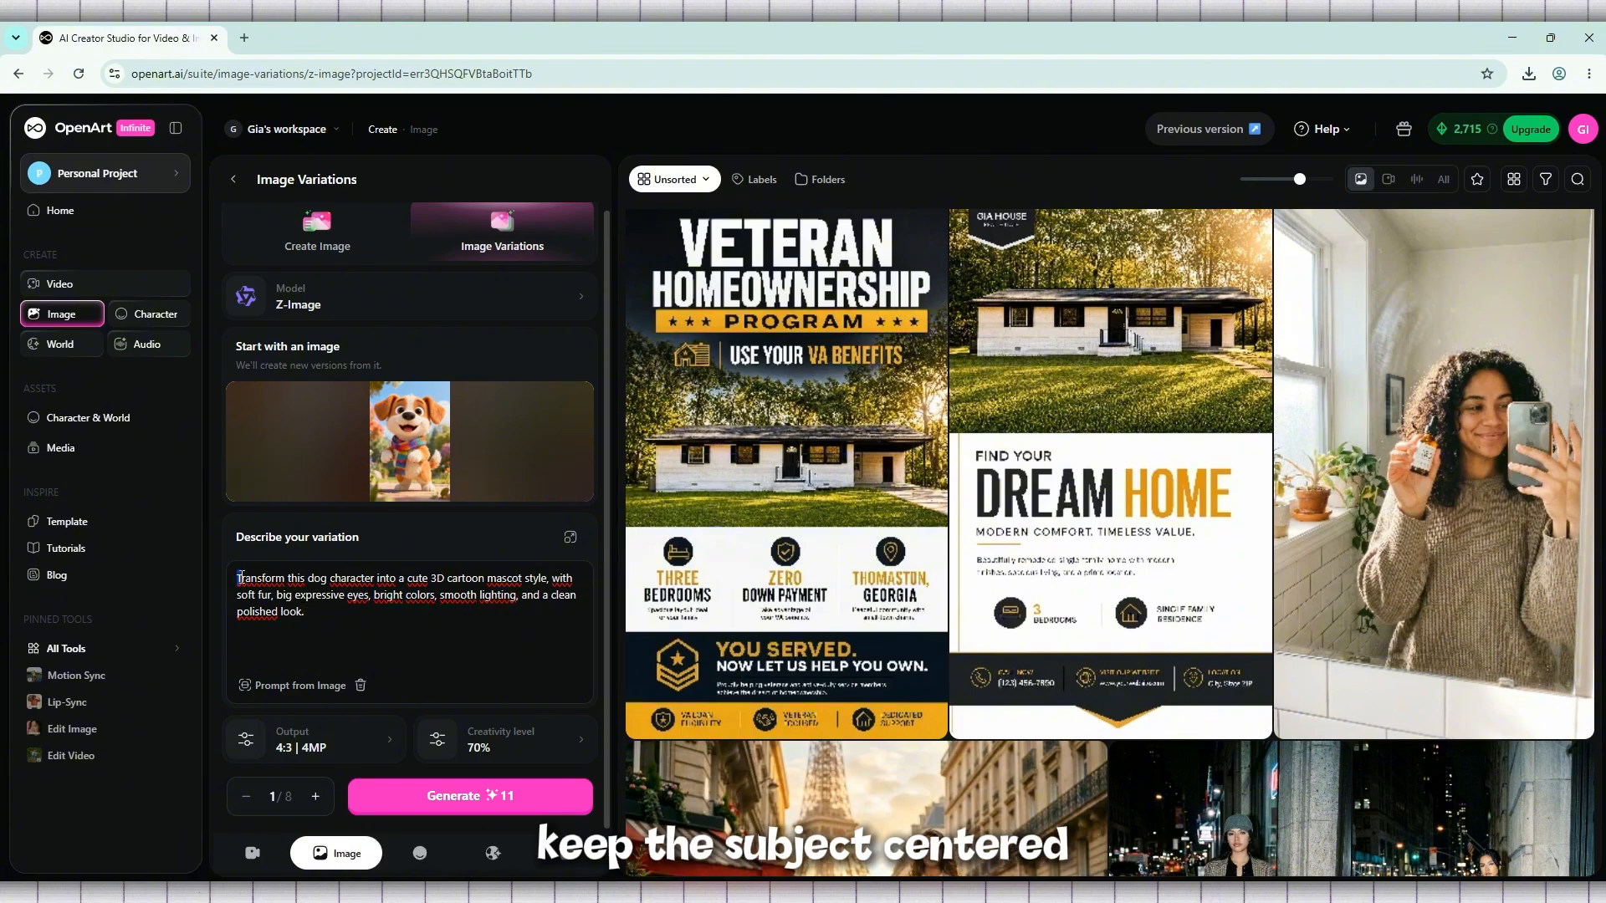
{"action": "mouse_move", "coordinate": [240, 578]}
{"action": "left_mouse_down"}
{"action": "mouse_move", "coordinate": [385, 595]}
{"action": "mouse_move", "coordinate": [302, 615]}
{"action": "left_mouse_up"}
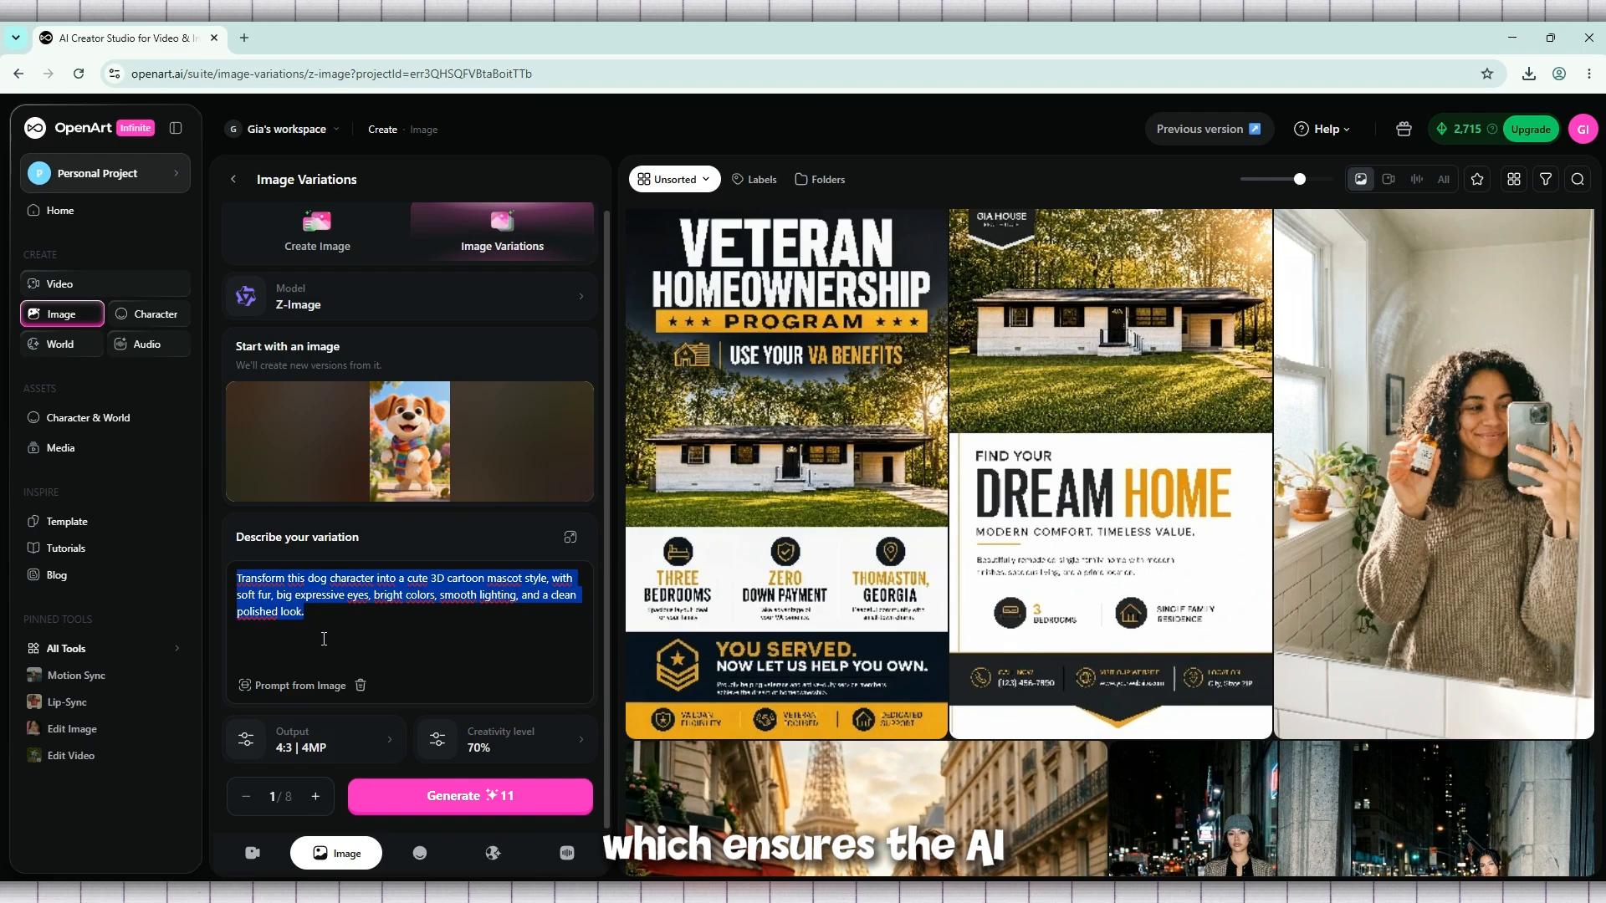
{"action": "left_click", "coordinate": [396, 632]}
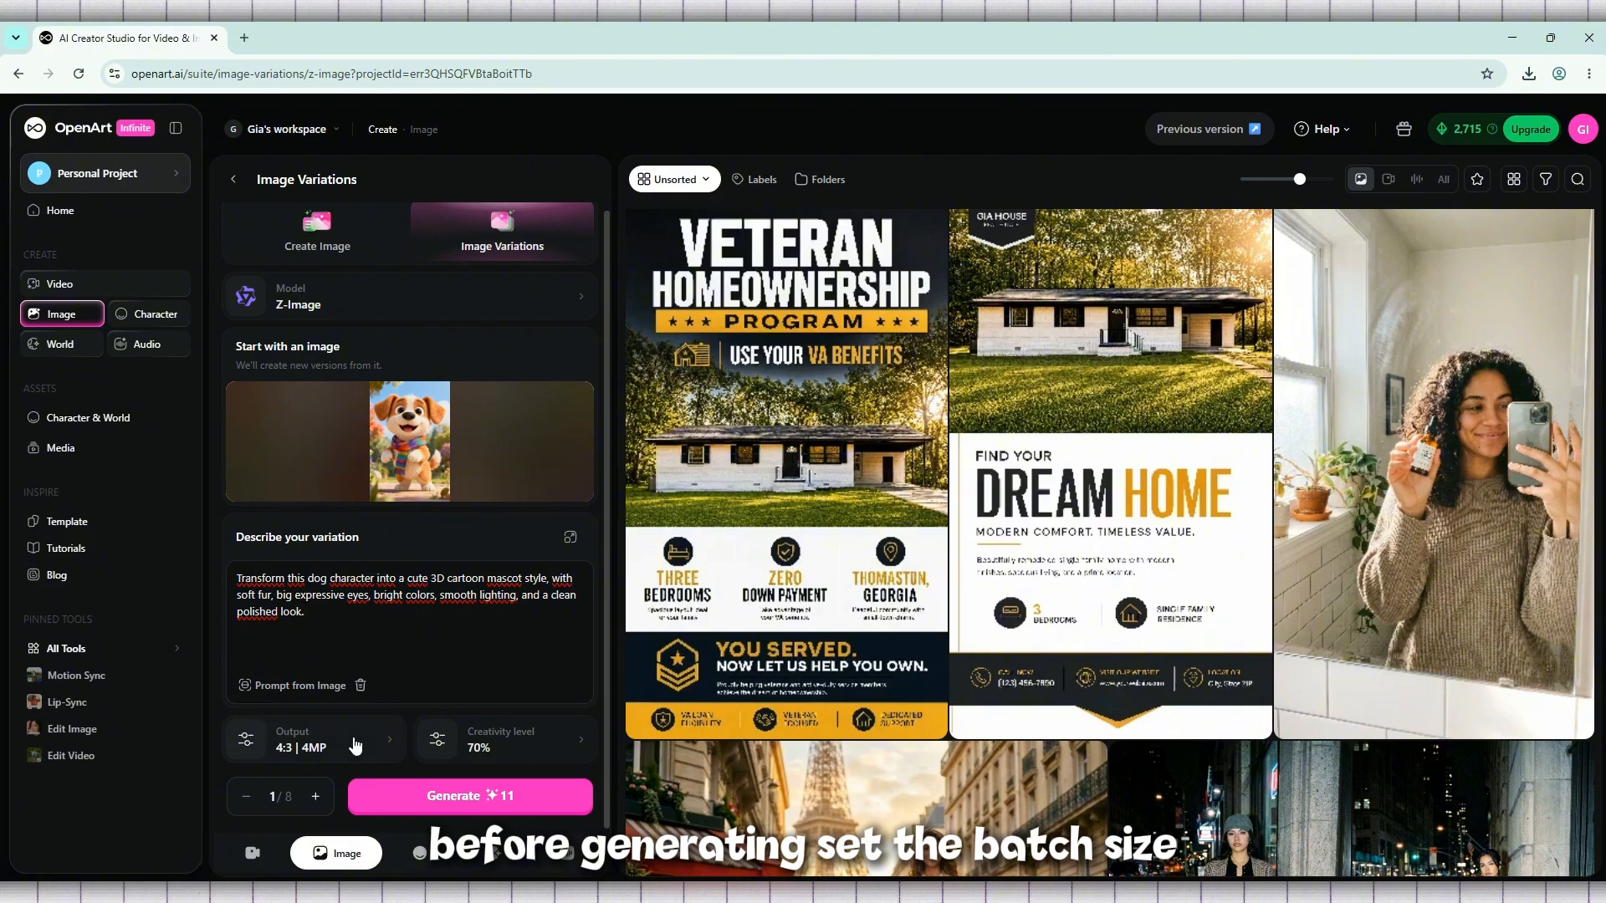
Step: Set the batch size to 4 images
{"action": "left_click", "coordinate": [316, 797]}
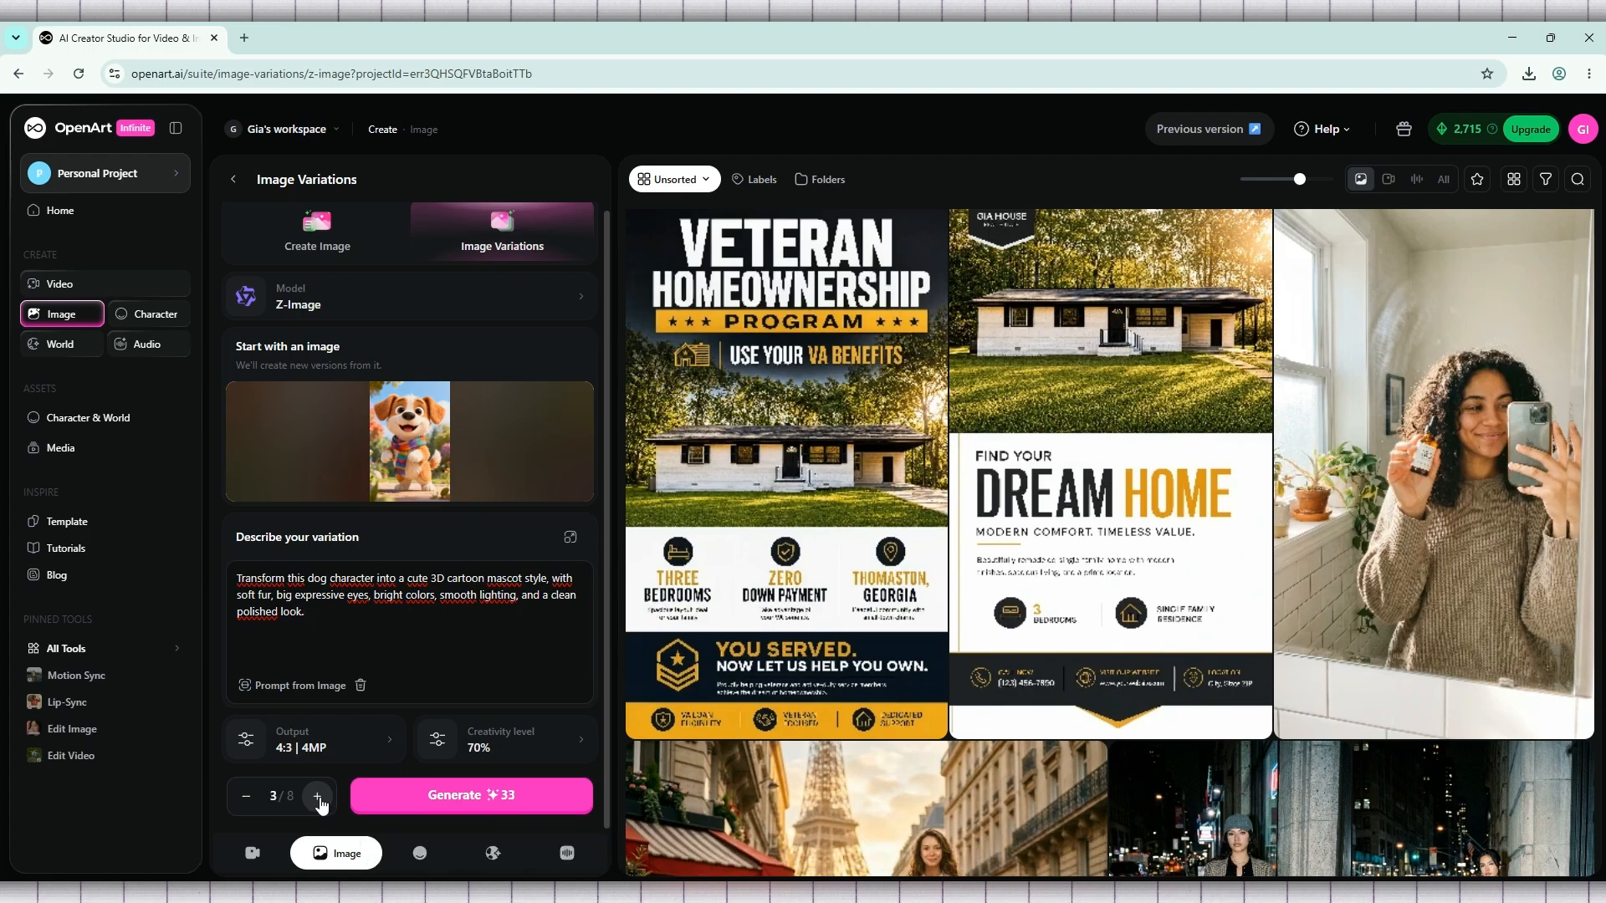
{"action": "left_click", "coordinate": [318, 799]}
Step: Try the 2.3MP and 1MP output resolutions, return to 4MP, and keep the batch size at 4 images
{"action": "left_click", "coordinate": [353, 763]}
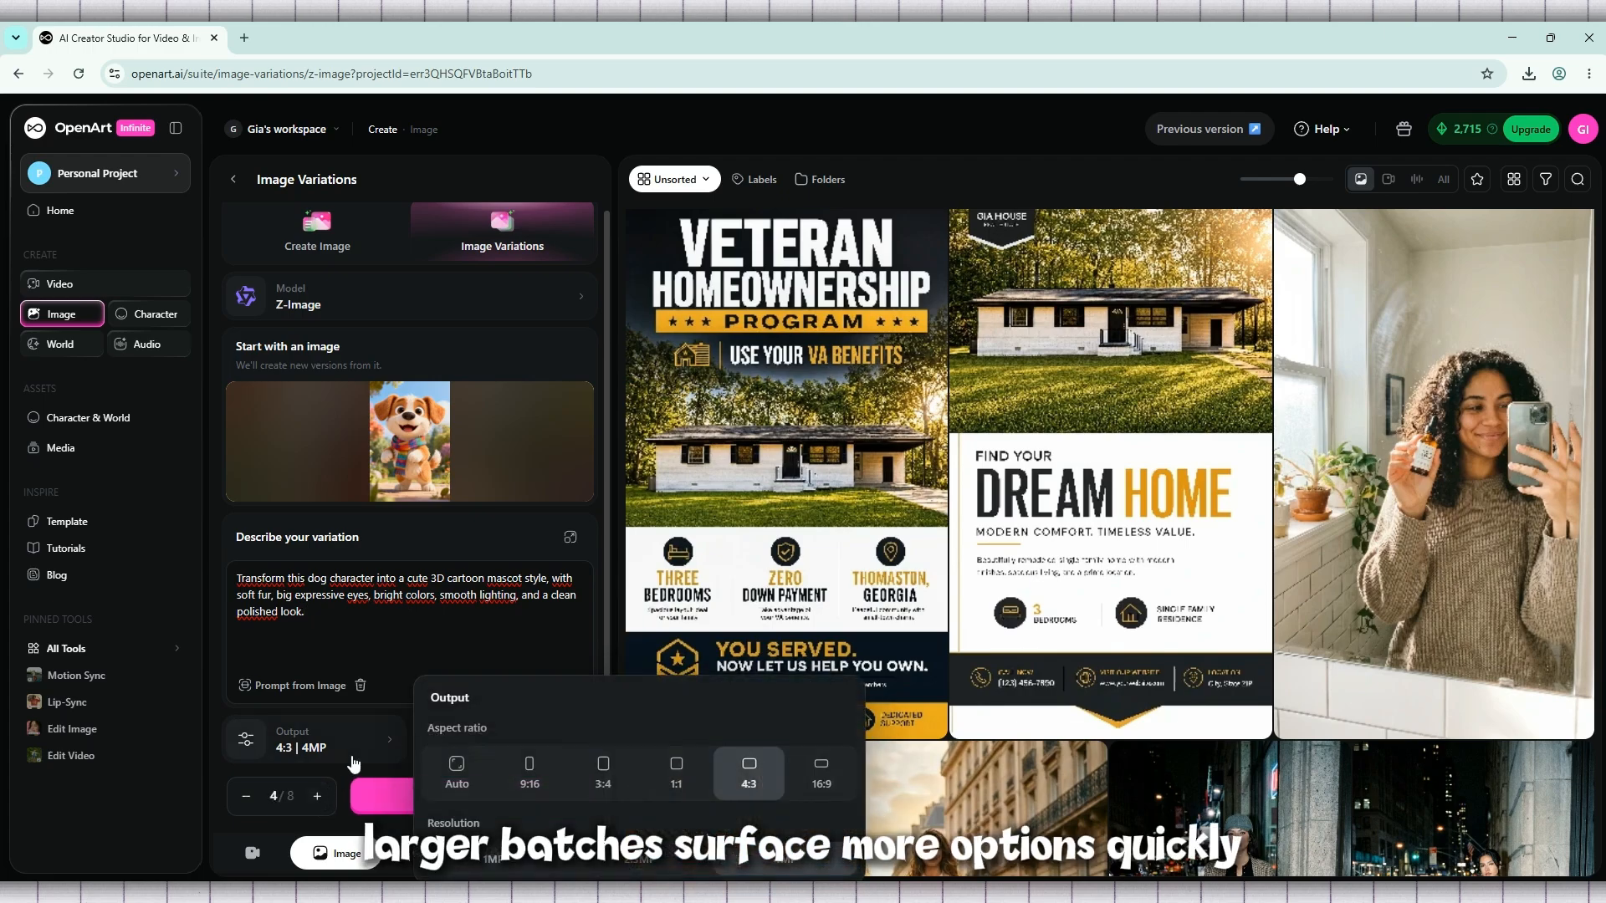
{"action": "left_click", "coordinate": [638, 859]}
{"action": "left_click", "coordinate": [392, 628]}
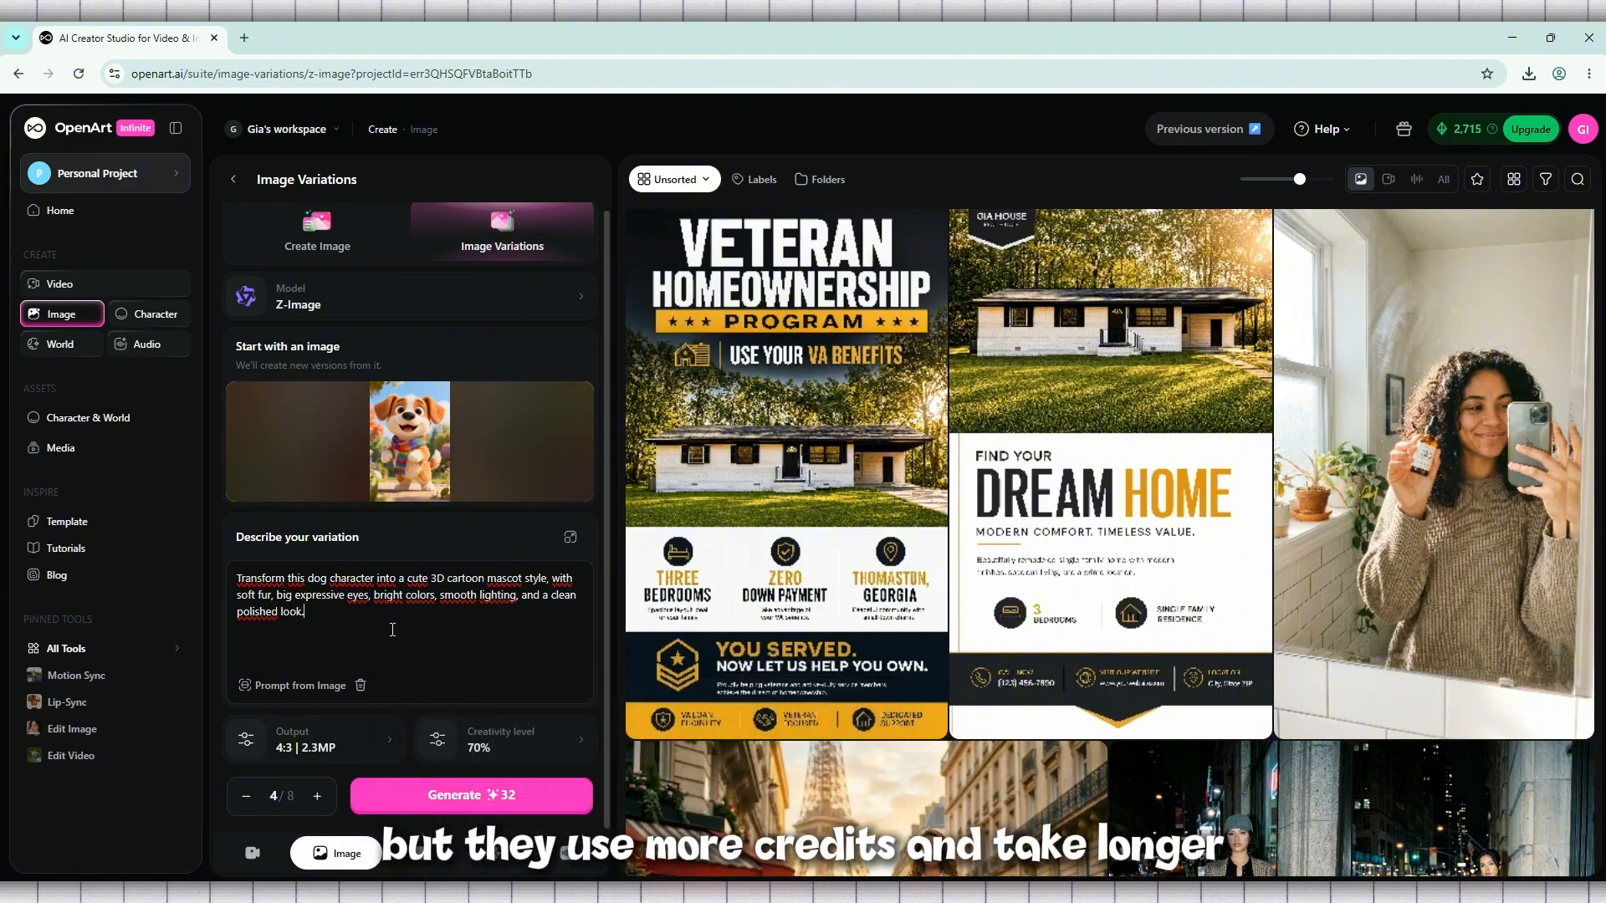
{"action": "left_click", "coordinate": [381, 757]}
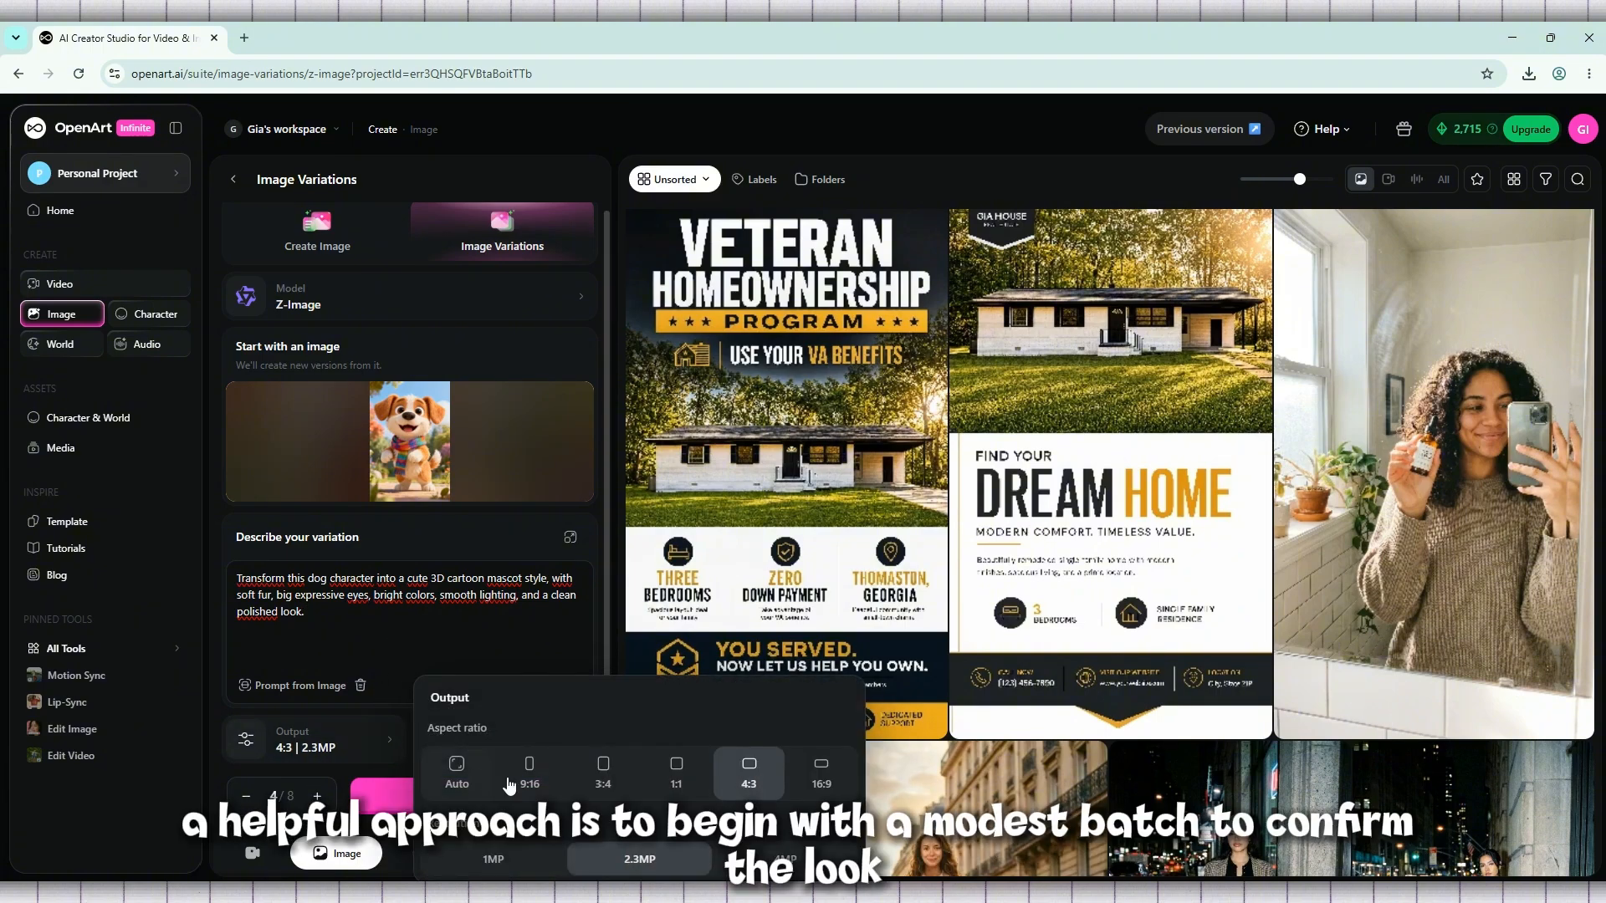
{"action": "left_click", "coordinate": [493, 859]}
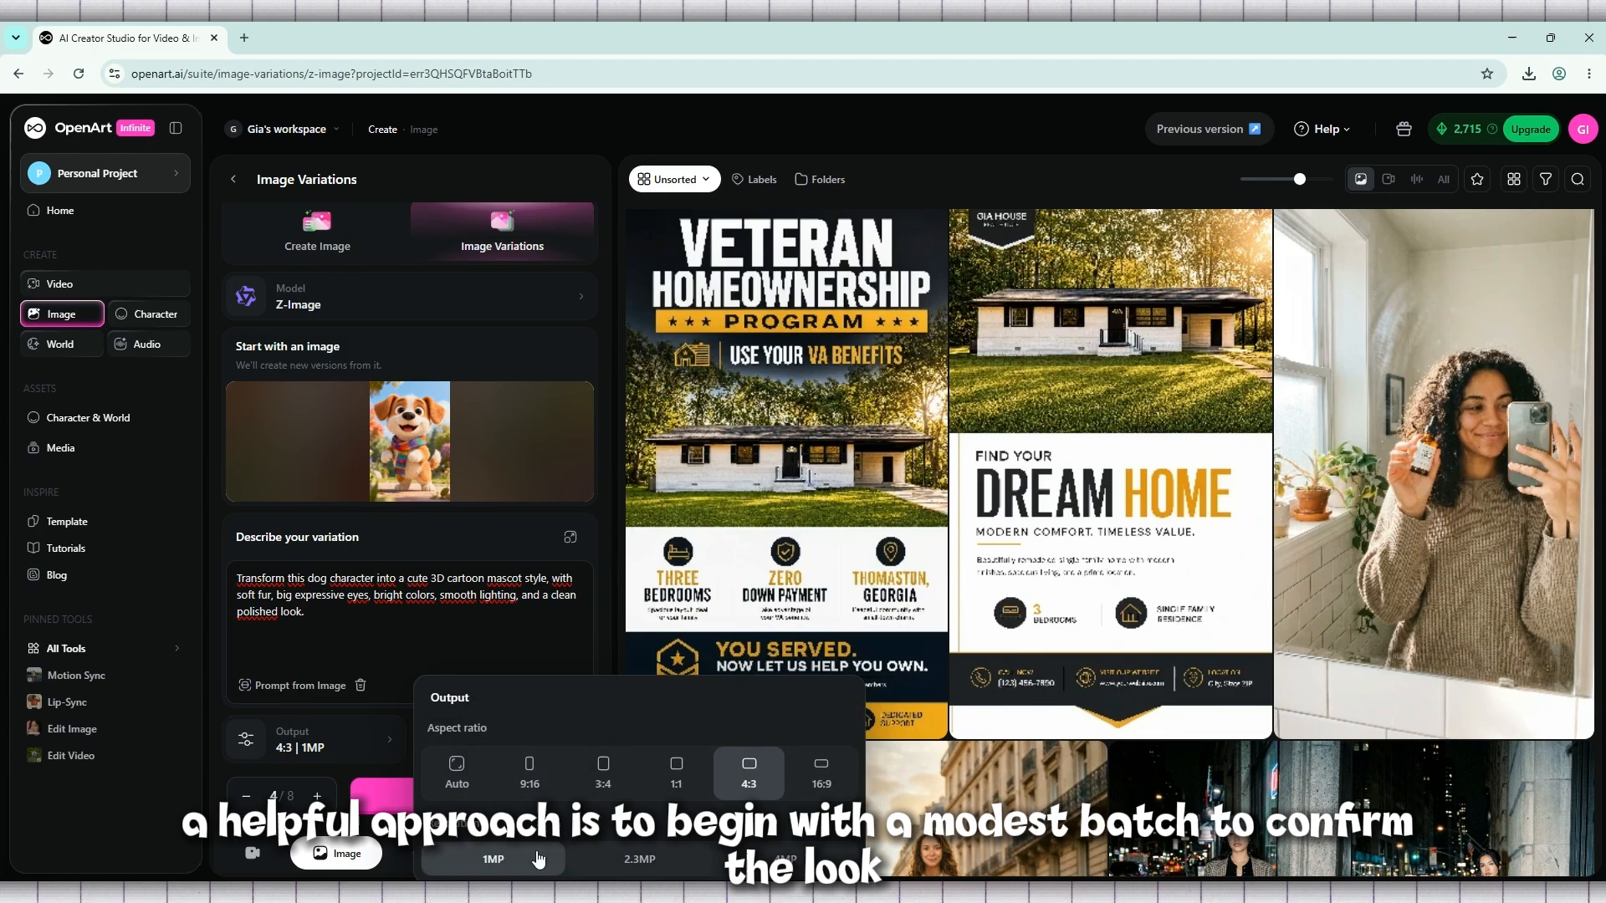
{"action": "left_click", "coordinate": [424, 629]}
{"action": "left_click", "coordinate": [379, 748]}
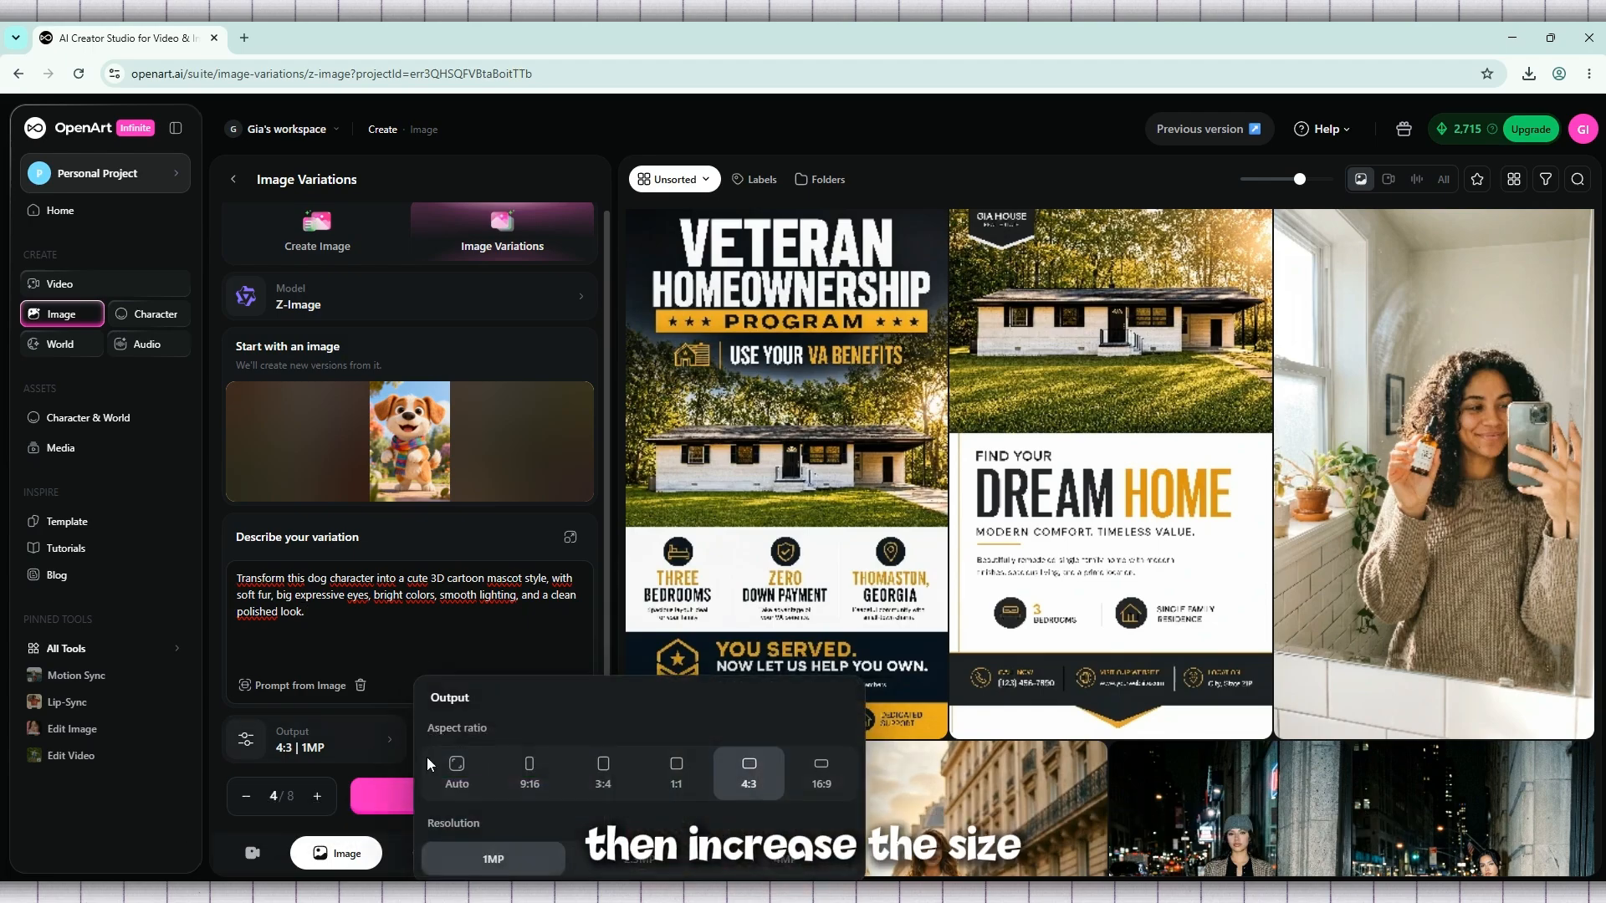
{"action": "left_click", "coordinate": [759, 869]}
{"action": "left_click", "coordinate": [348, 626]}
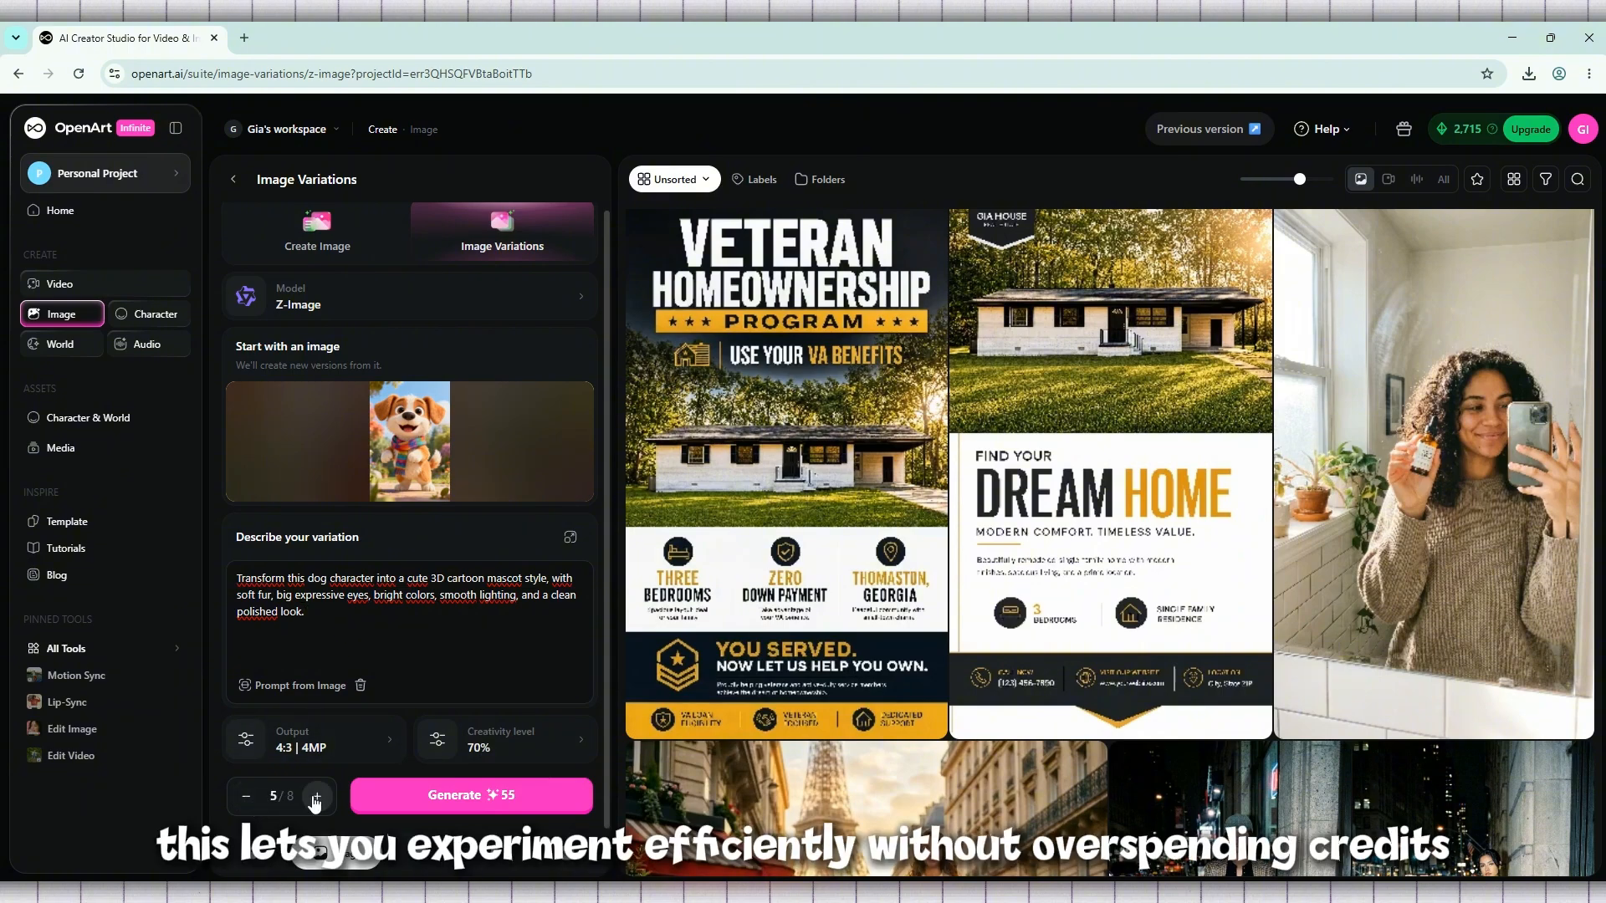
{"action": "left_click", "coordinate": [250, 799]}
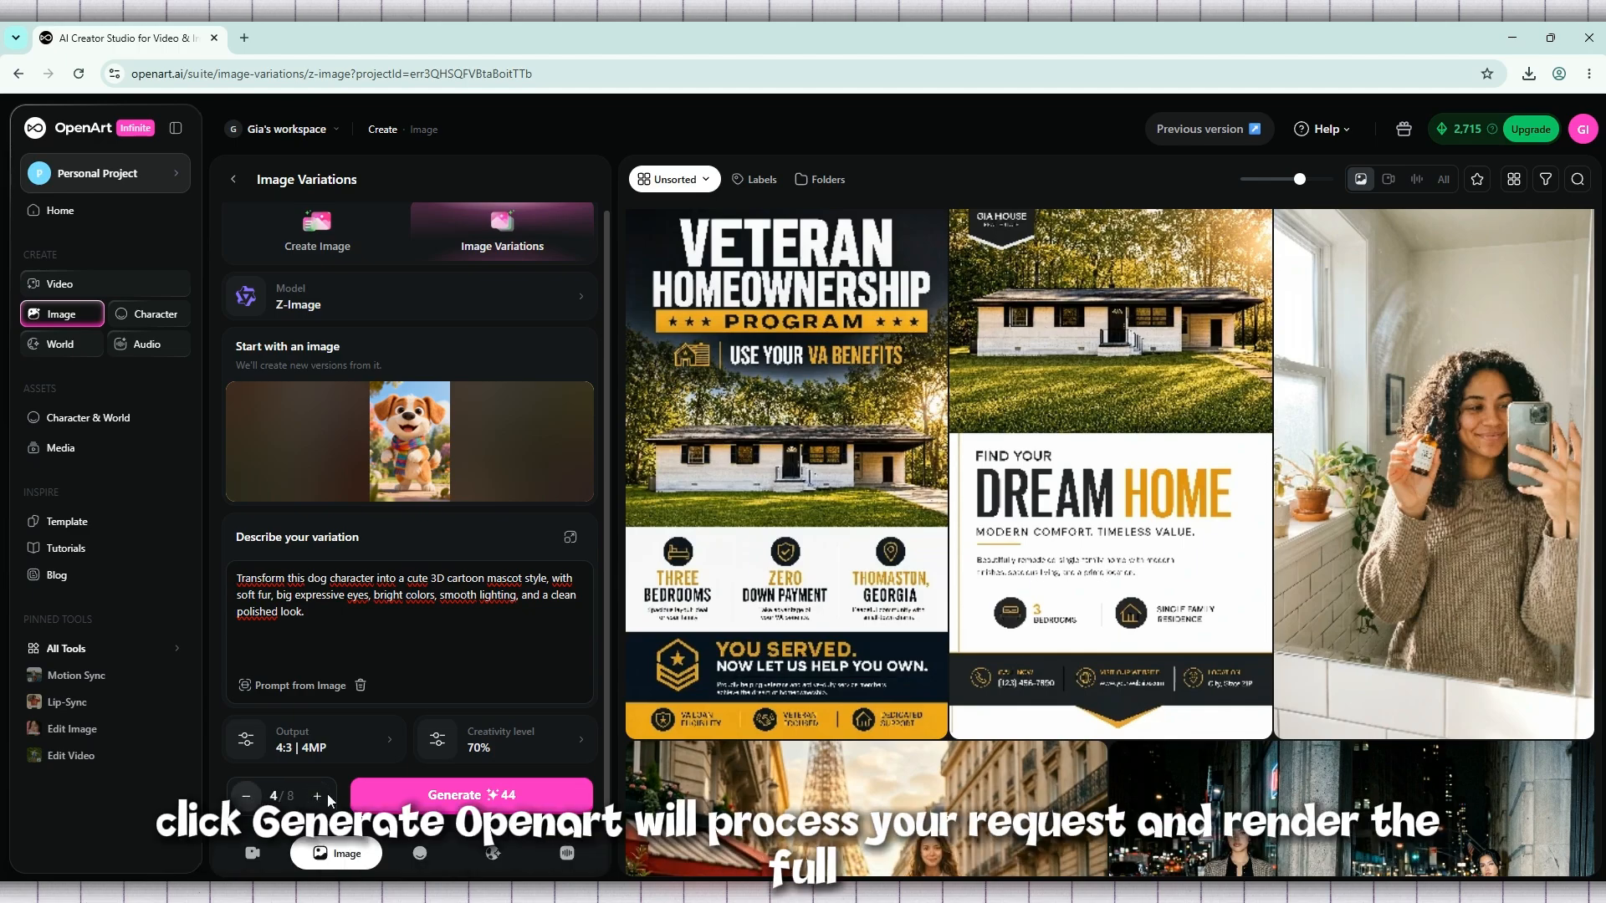
Step: Generate the batch of dog character variations with the current prompt and output settings
{"action": "left_click", "coordinate": [487, 799]}
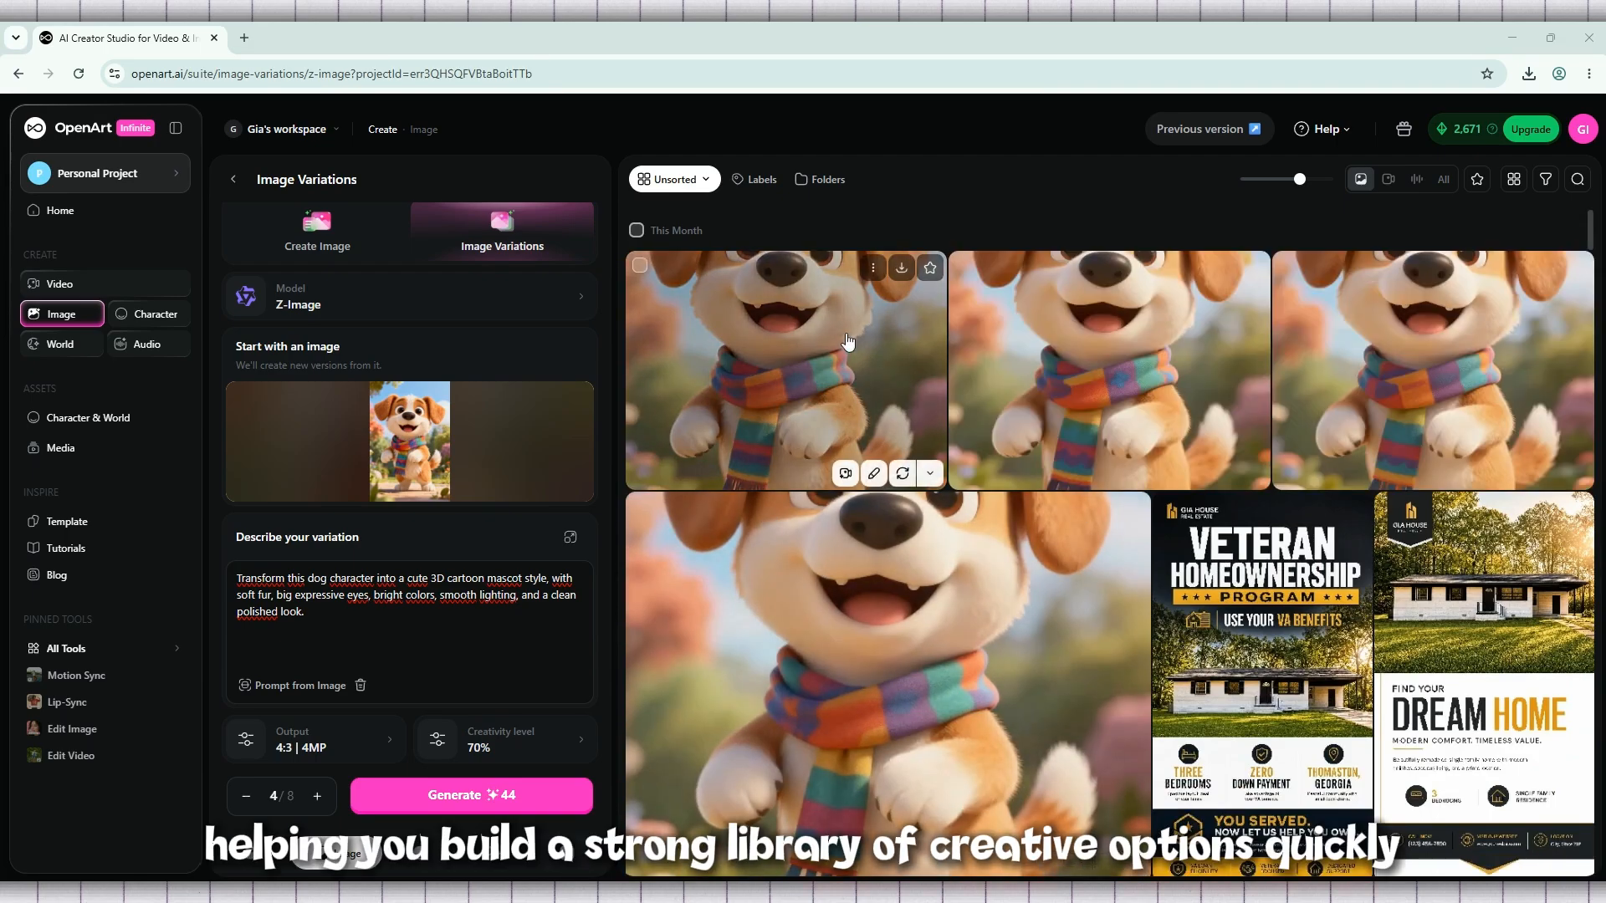
Step: Compare the first three generated dog variations in the enlarged preview, close it, and open the output aspect ratio and resolution options
{"action": "left_click", "coordinate": [845, 329]}
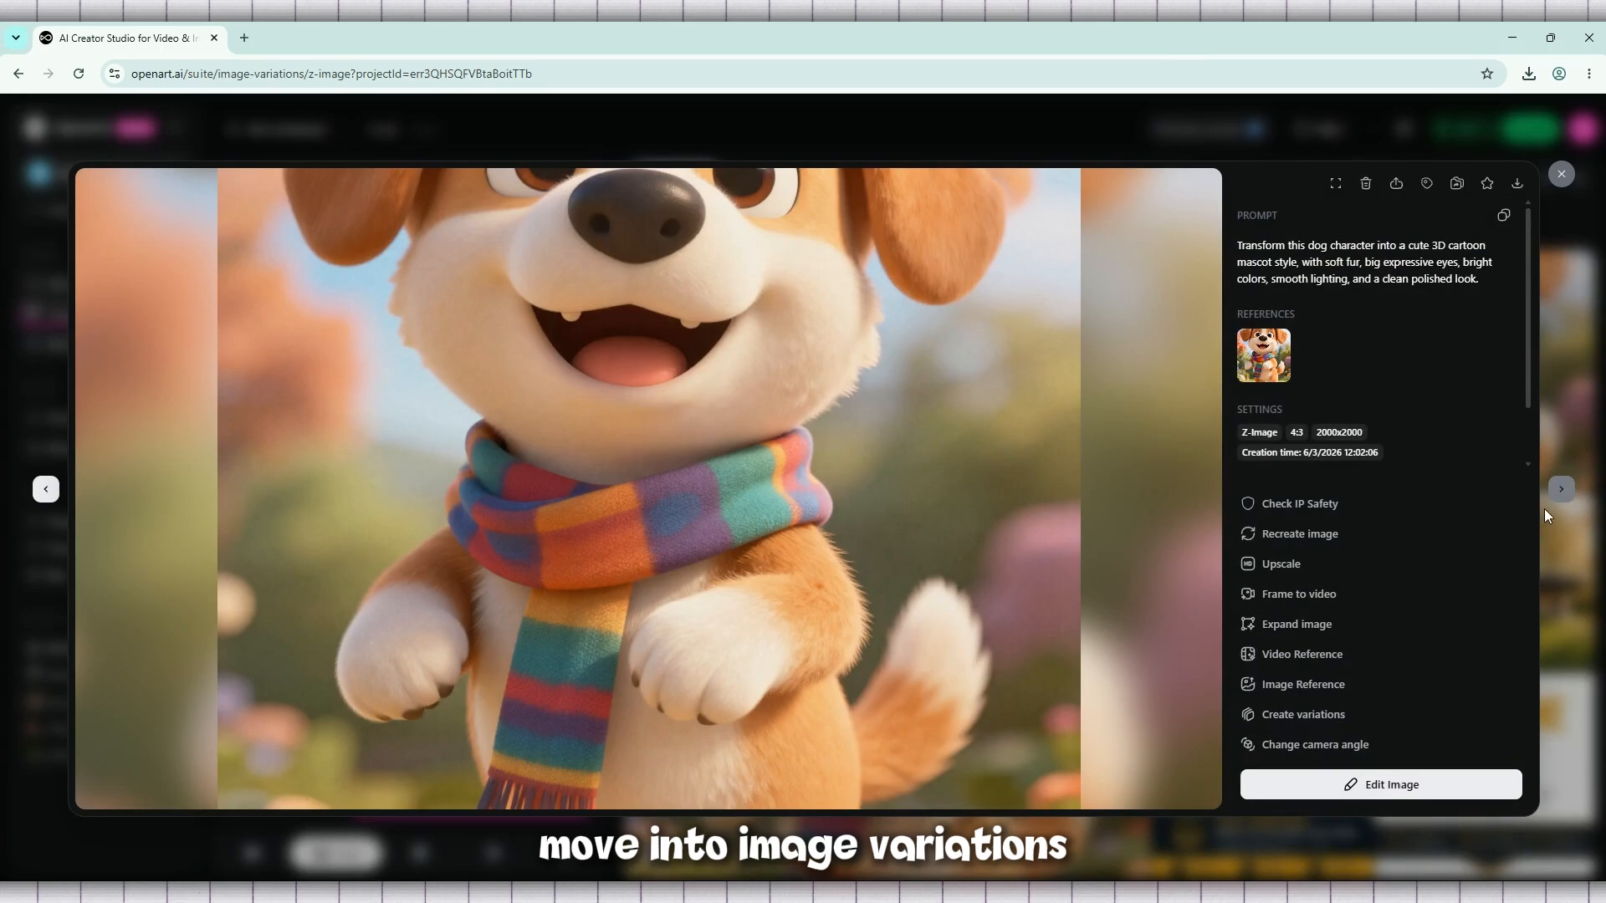
{"action": "left_click", "coordinate": [1561, 490]}
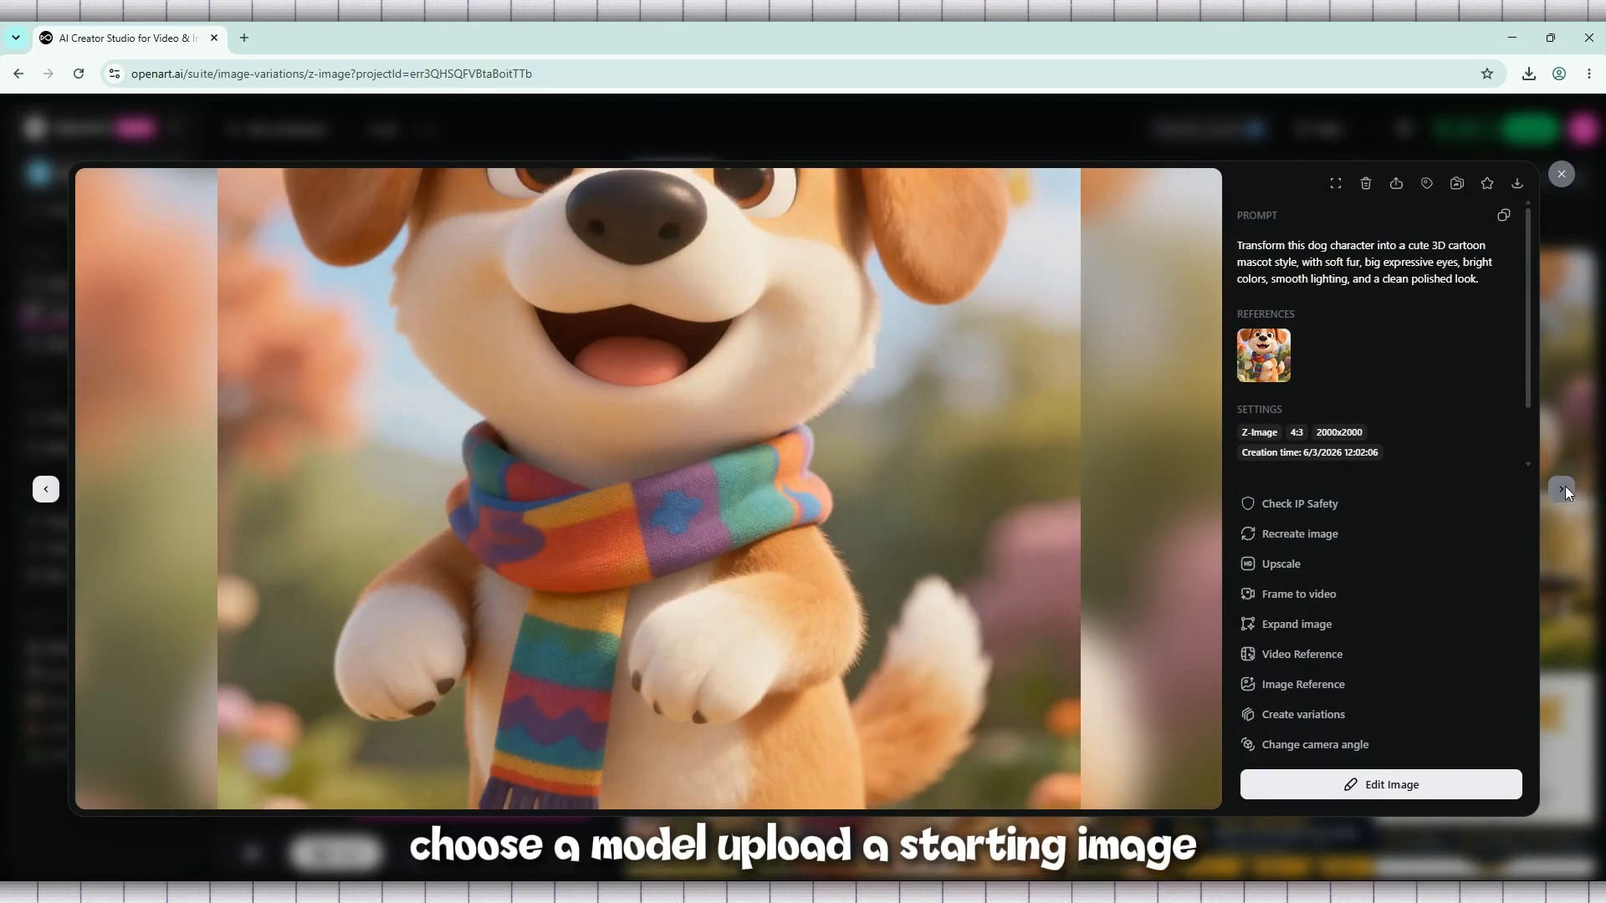
{"action": "left_click", "coordinate": [1562, 491]}
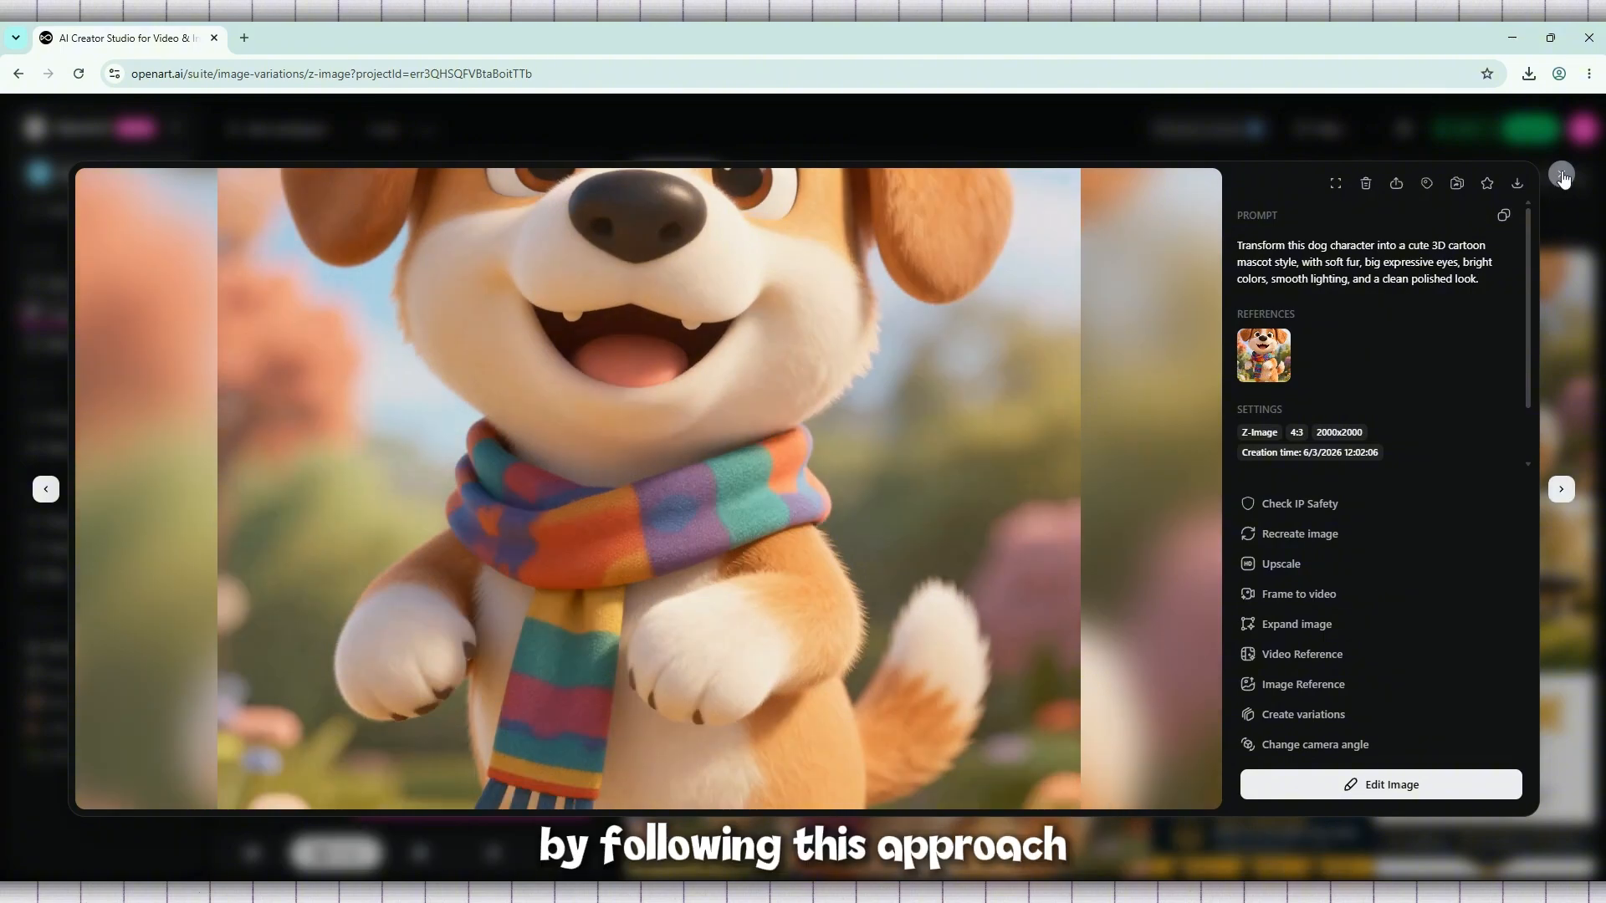
{"action": "left_click", "coordinate": [1562, 176]}
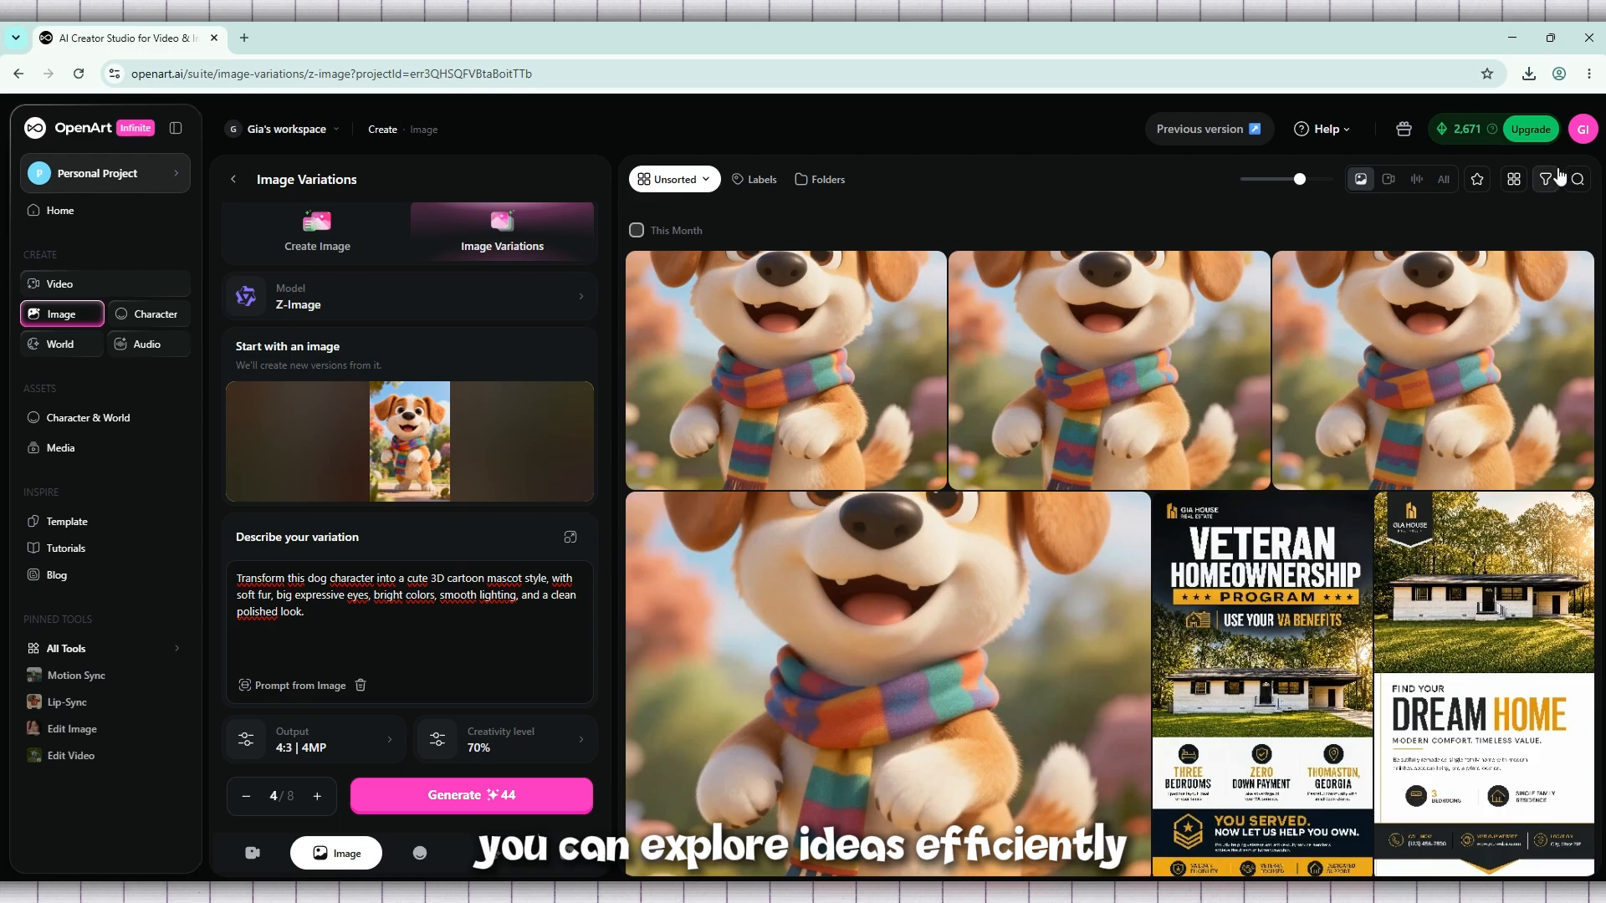
{"action": "left_click", "coordinate": [333, 748]}
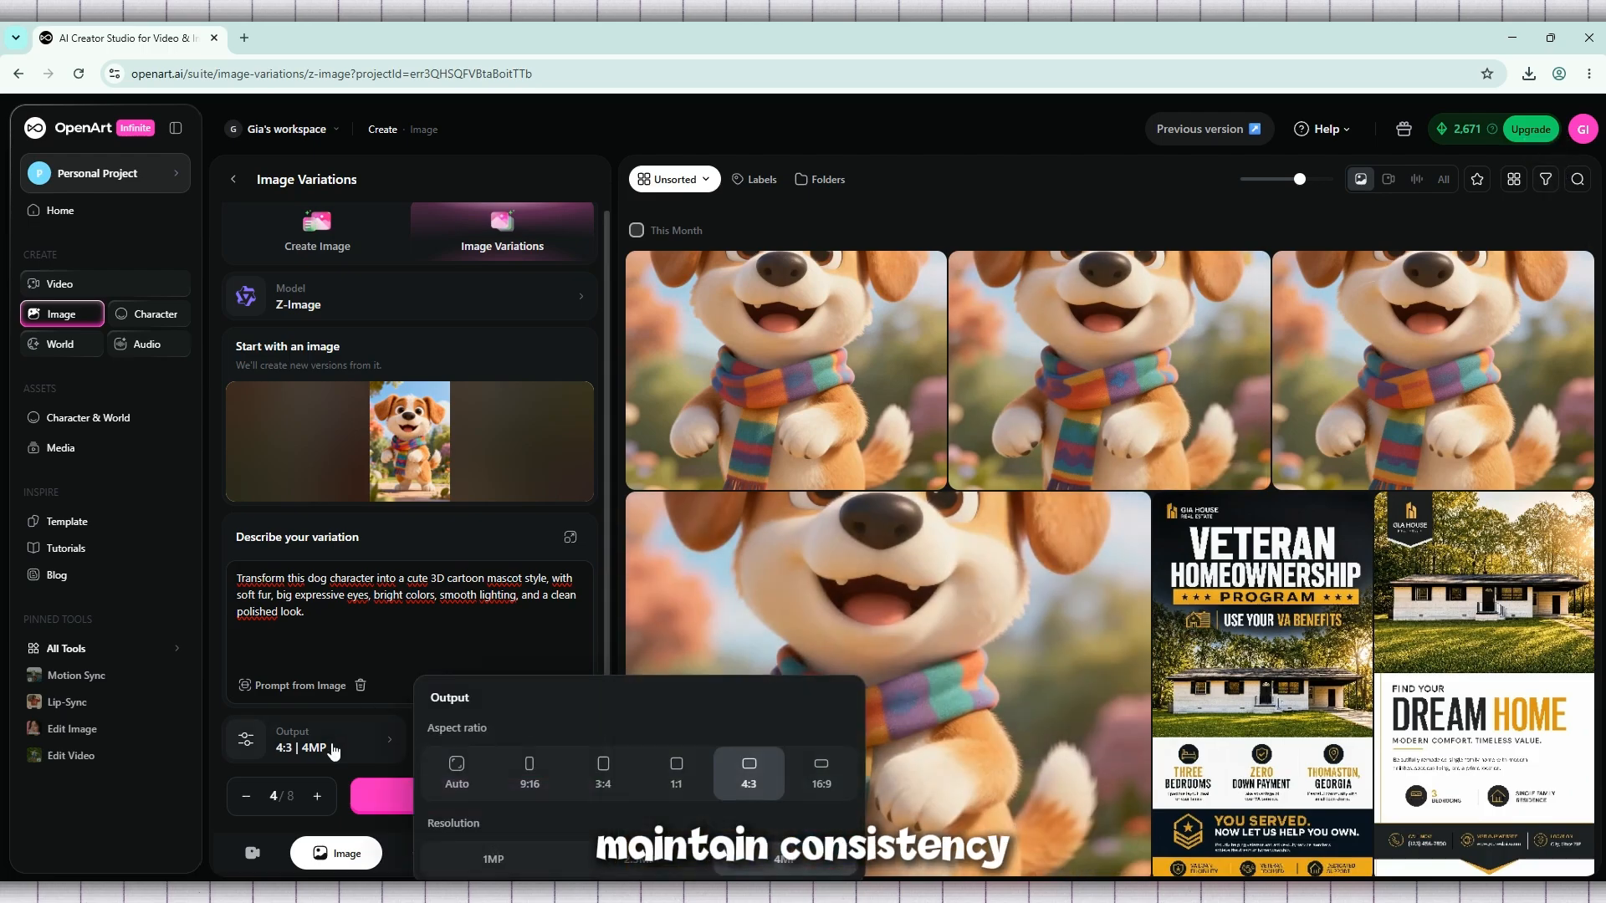